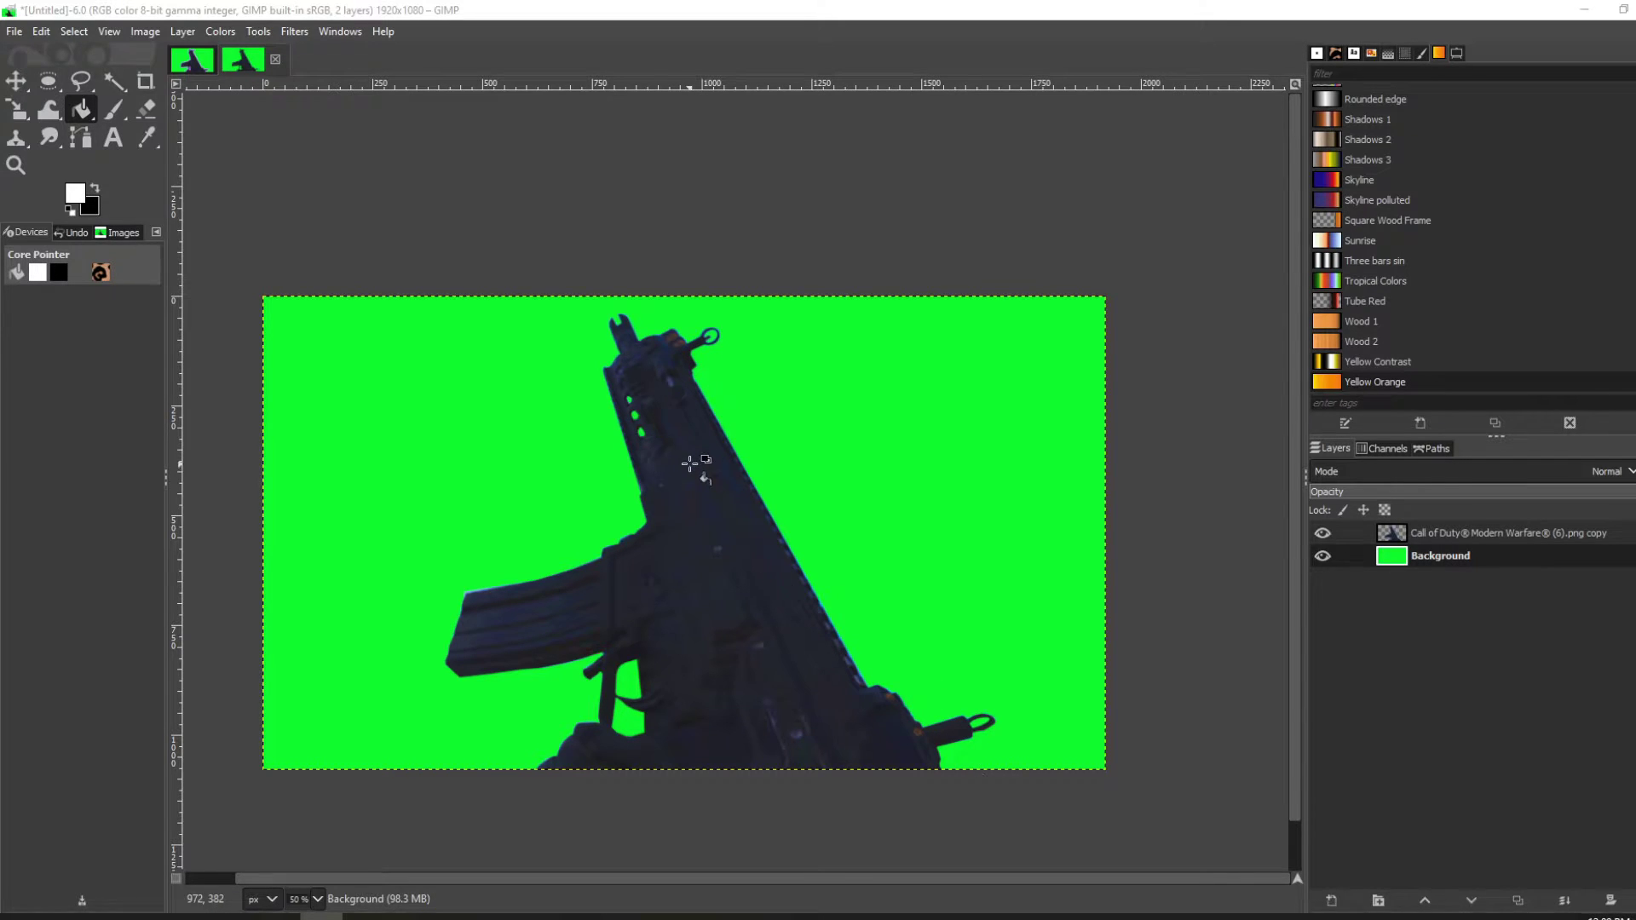
- Make the 'Call of Duty… (6).png copy' rifle layer the active layer
{"action": "left_click", "coordinate": [1434, 533]}
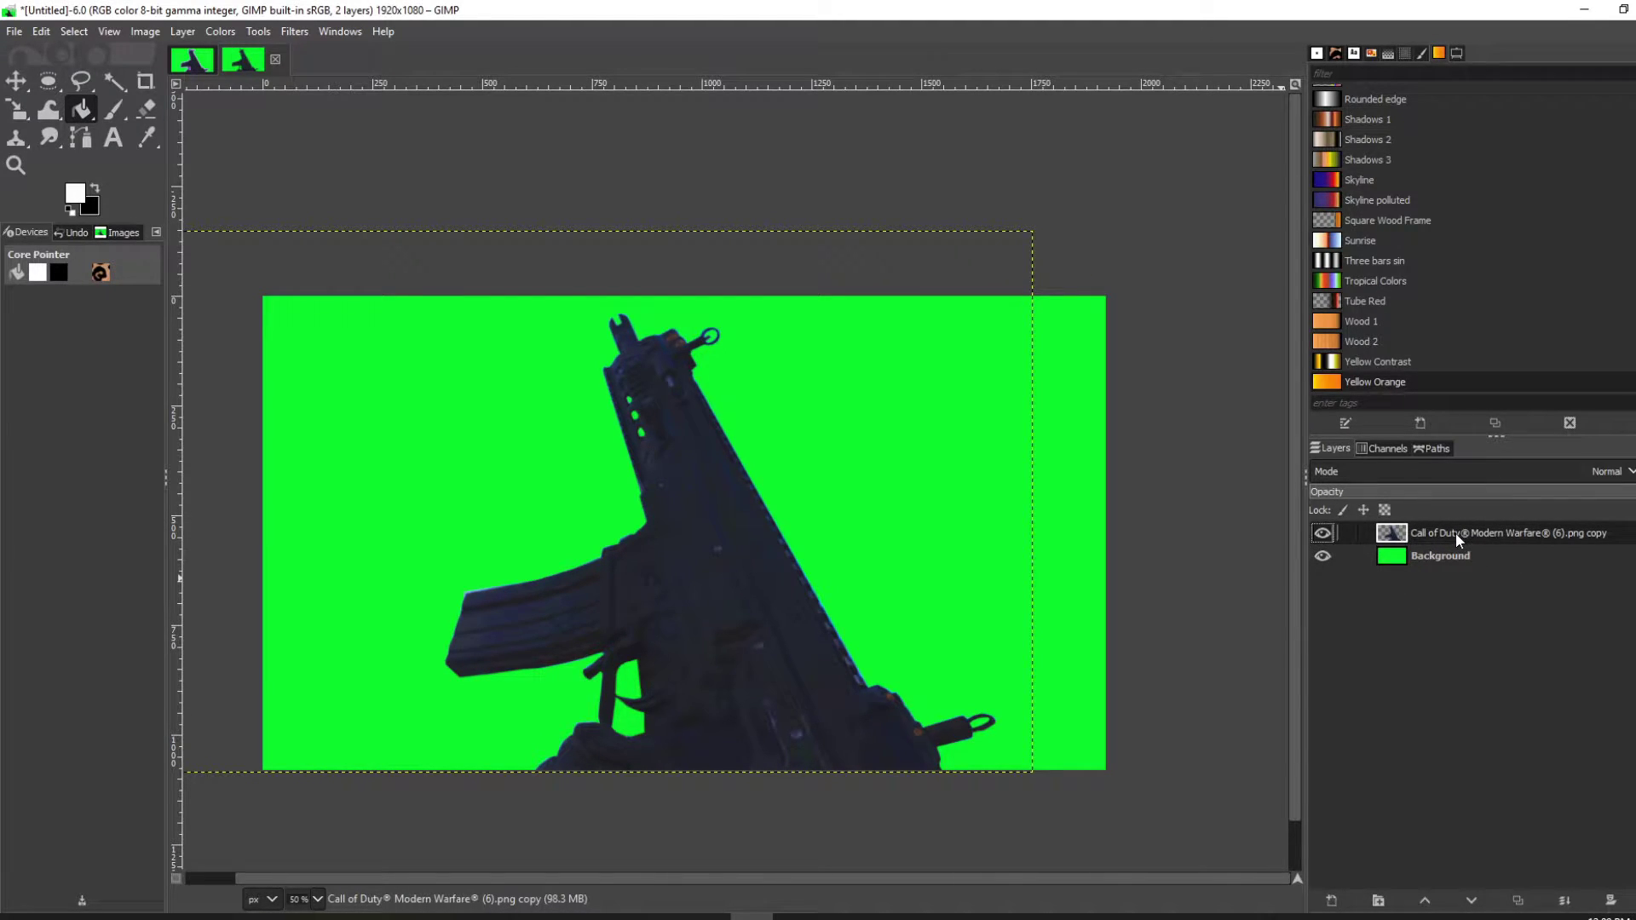
- Use Alpha to Selection on the rifle copy layer, zooming in briefly to check the edge
{"action": "right_click", "coordinate": [1438, 537]}
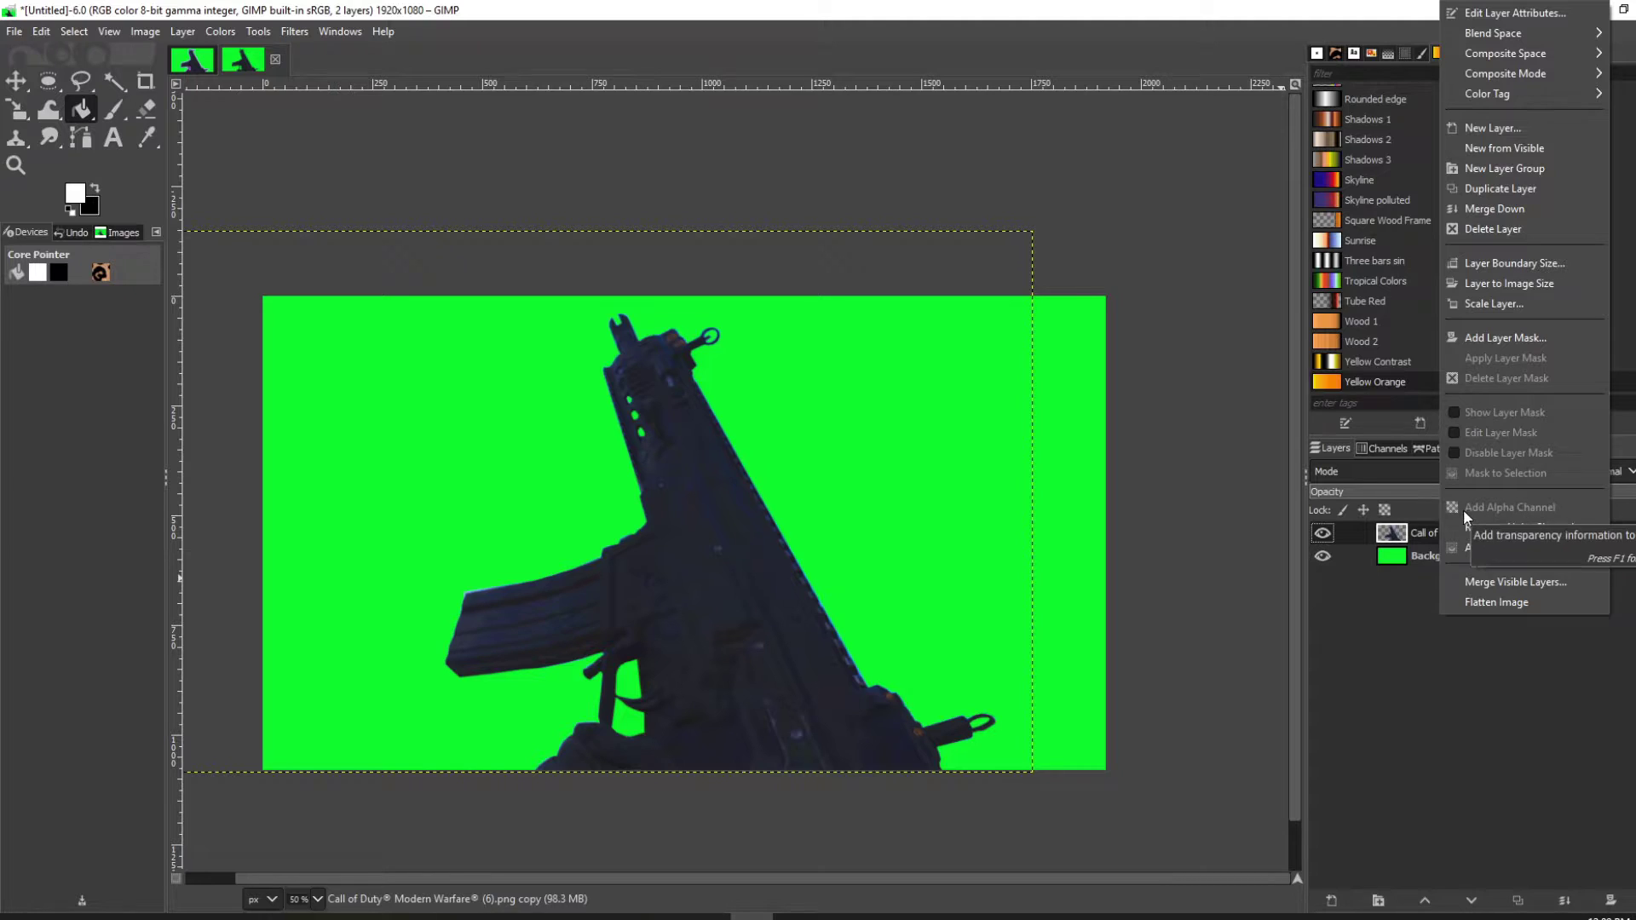
{"action": "key", "text": "Escape"}
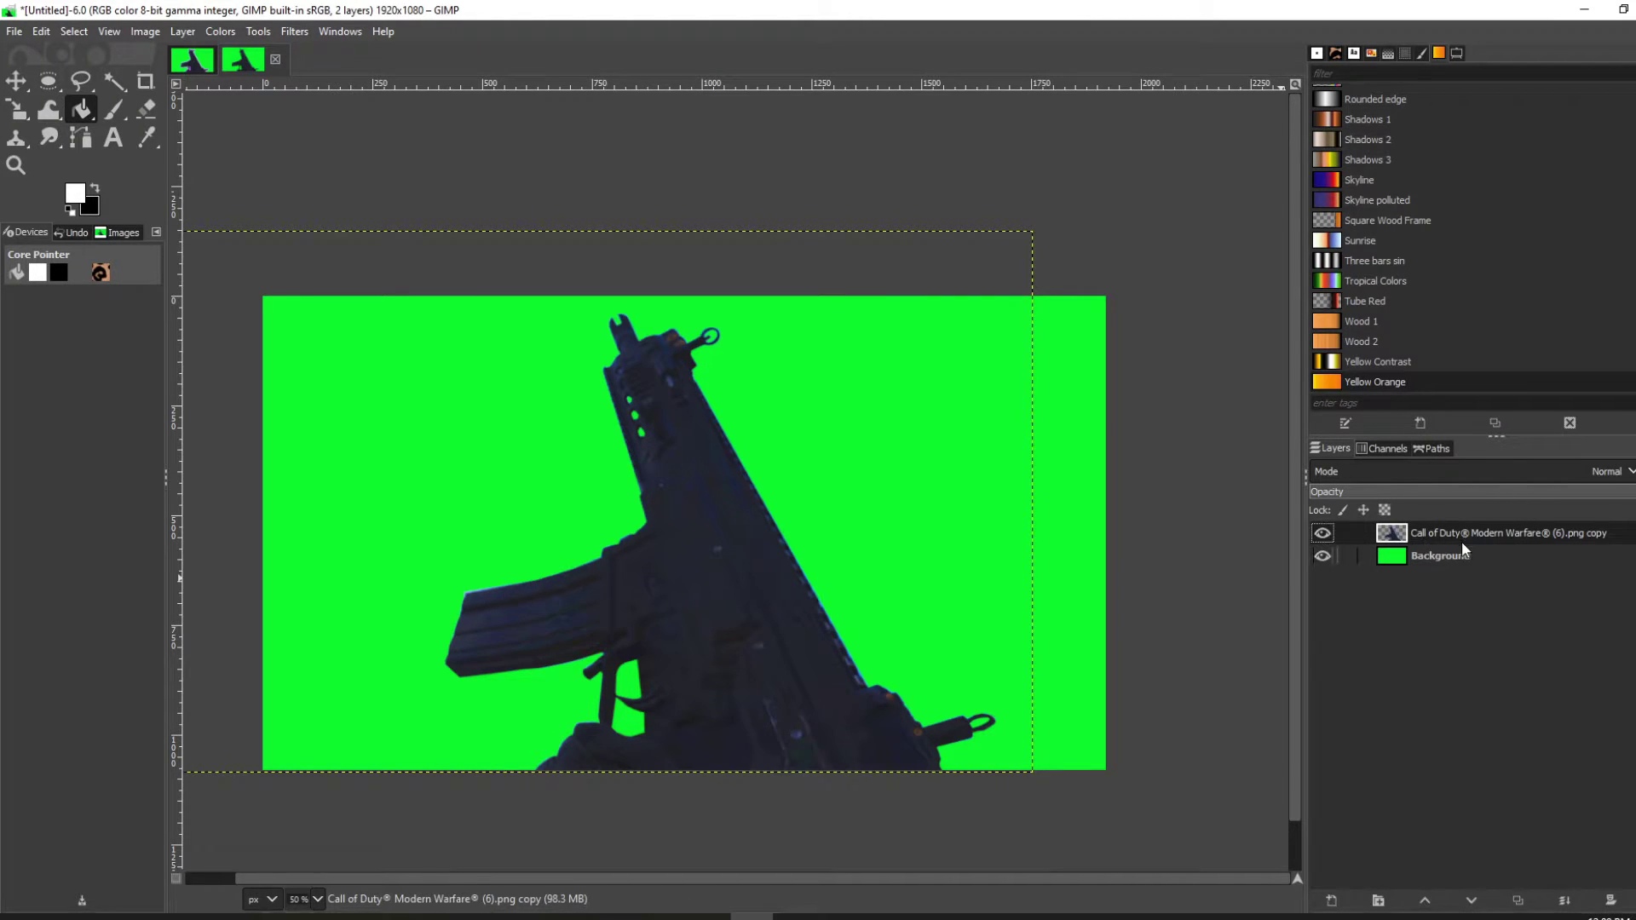
{"action": "right_click", "coordinate": [1455, 534]}
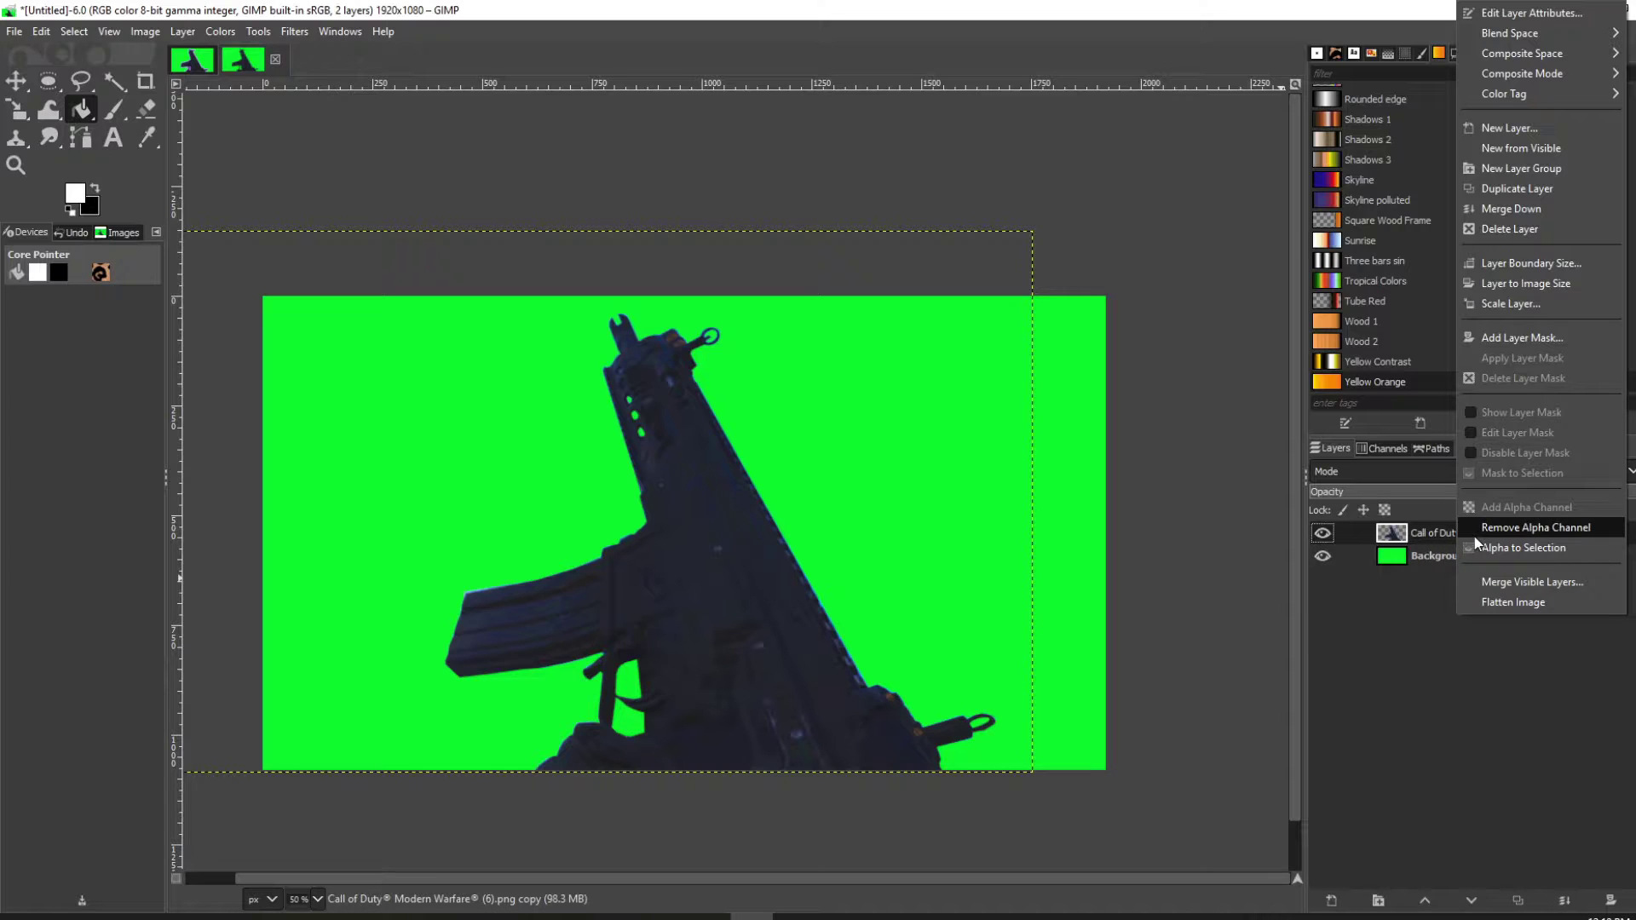
{"action": "left_click", "coordinate": [1547, 549]}
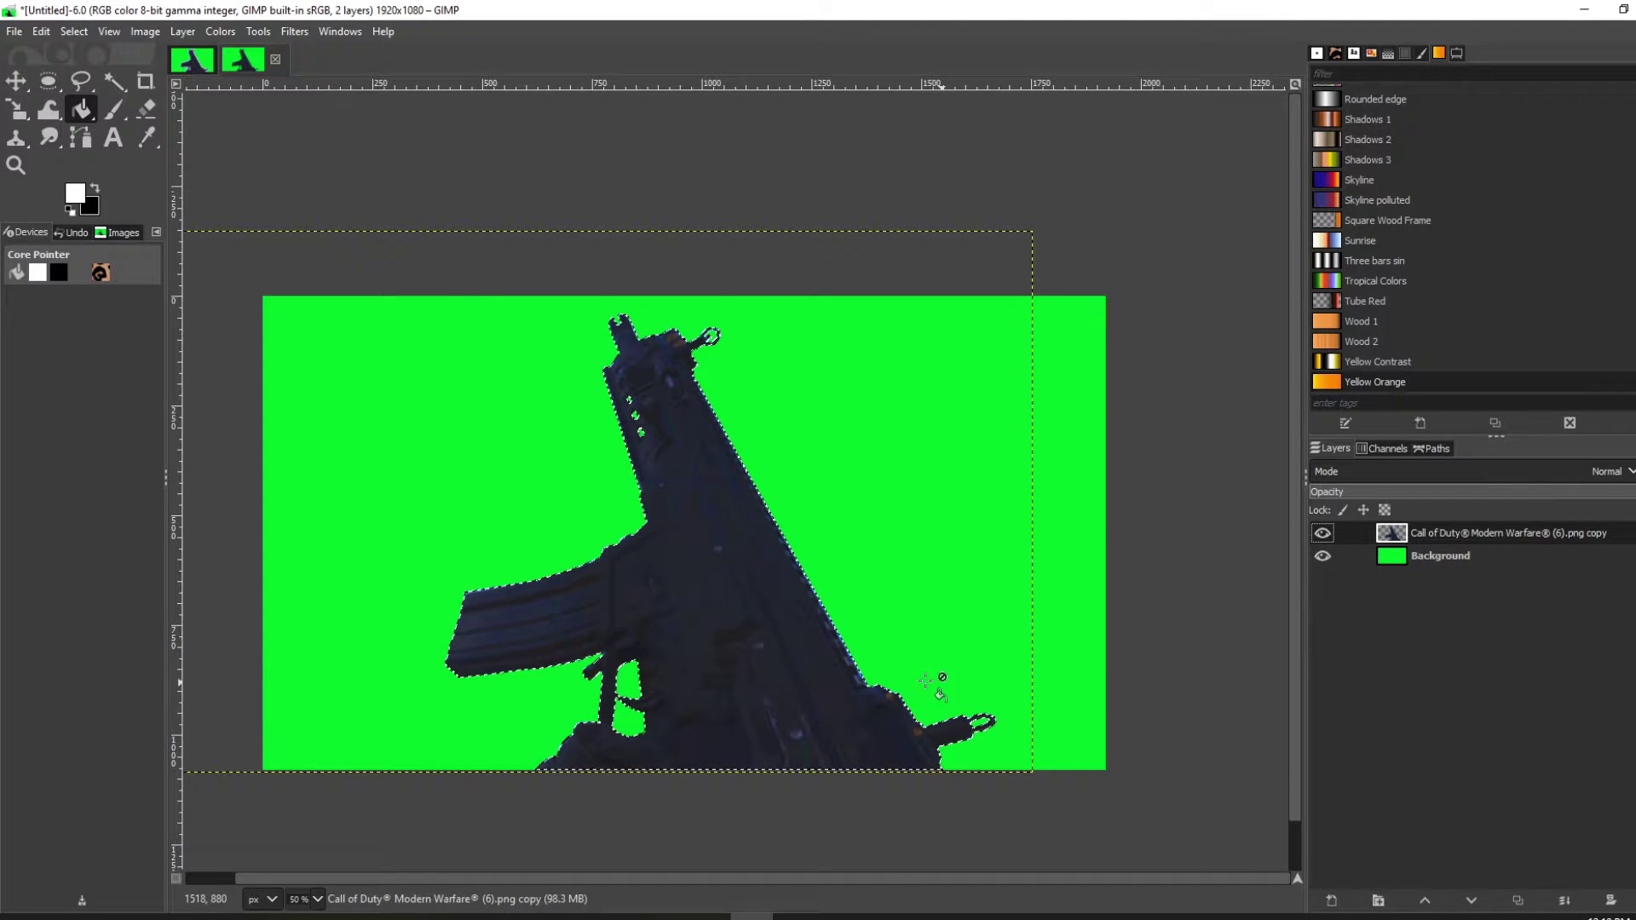
{"action": "scroll", "coordinate": [852, 639], "scroll_direction": "up", "scroll_amount": 5}
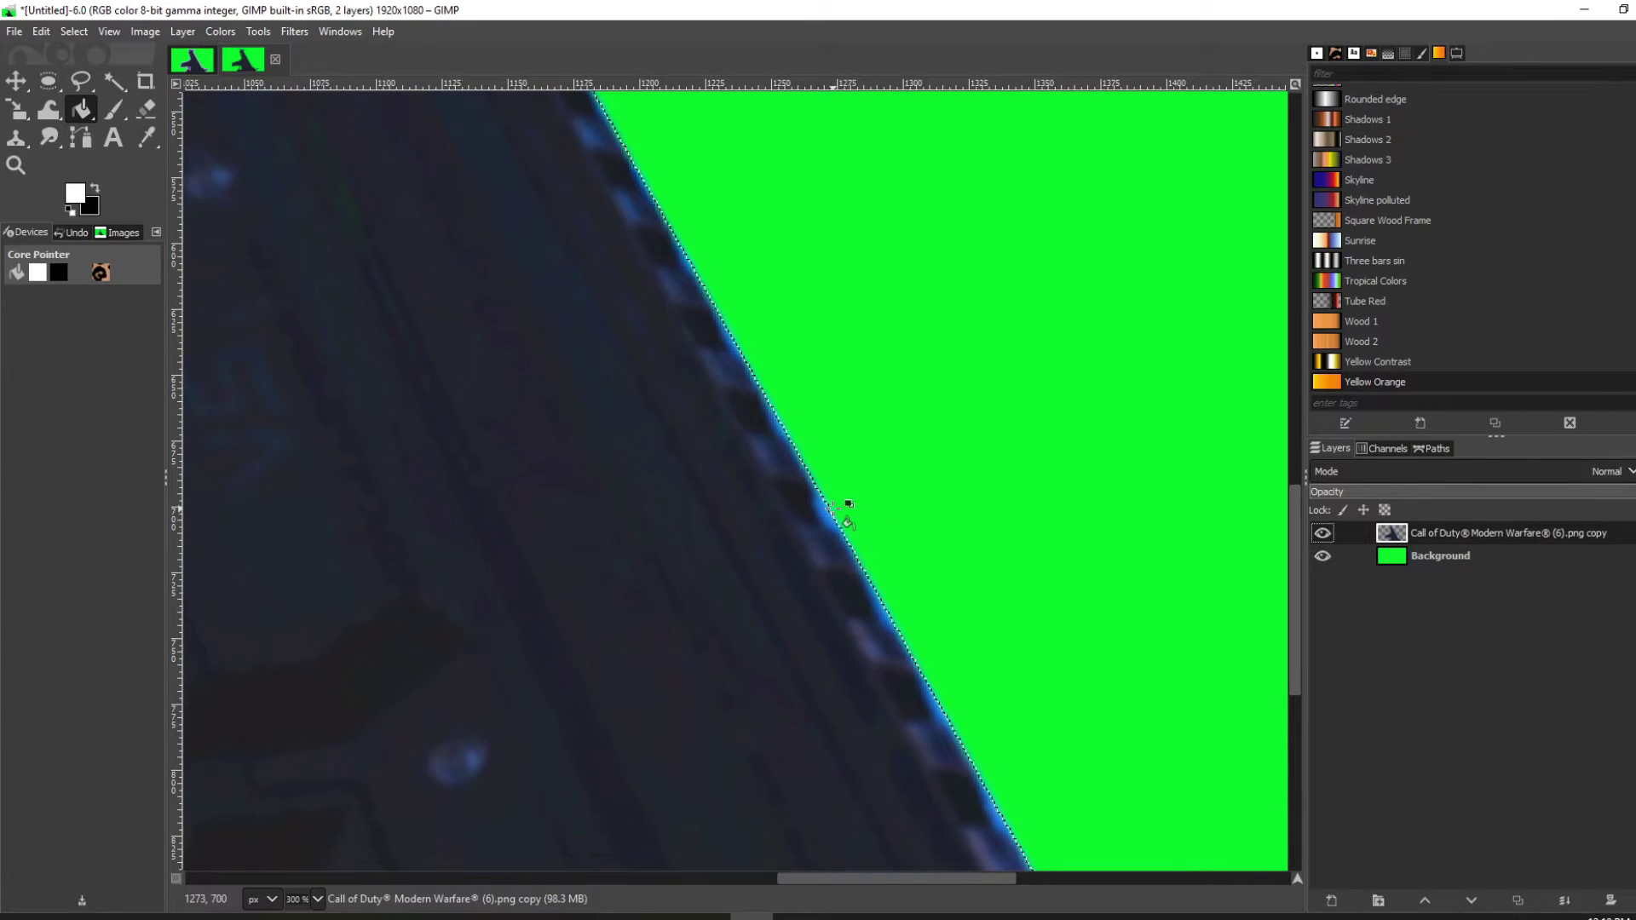
{"action": "scroll", "coordinate": [833, 510], "scroll_direction": "down", "scroll_amount": 5}
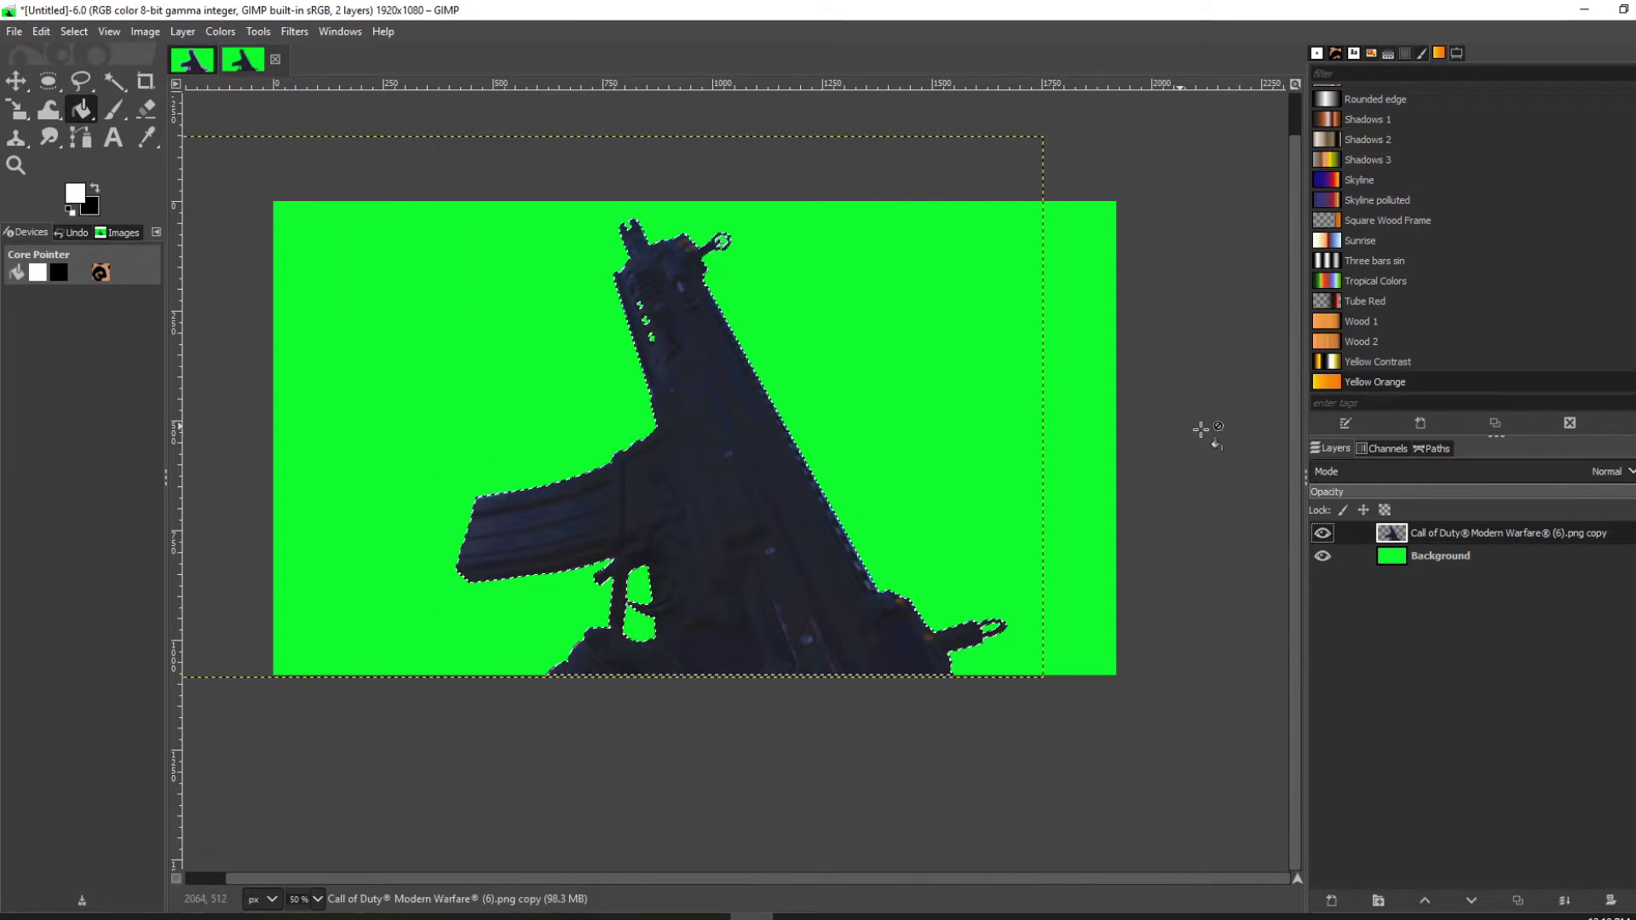
- Add a new layer named 'bg' filled with Transparency at the top of the stack
{"action": "left_click", "coordinate": [1332, 901]}
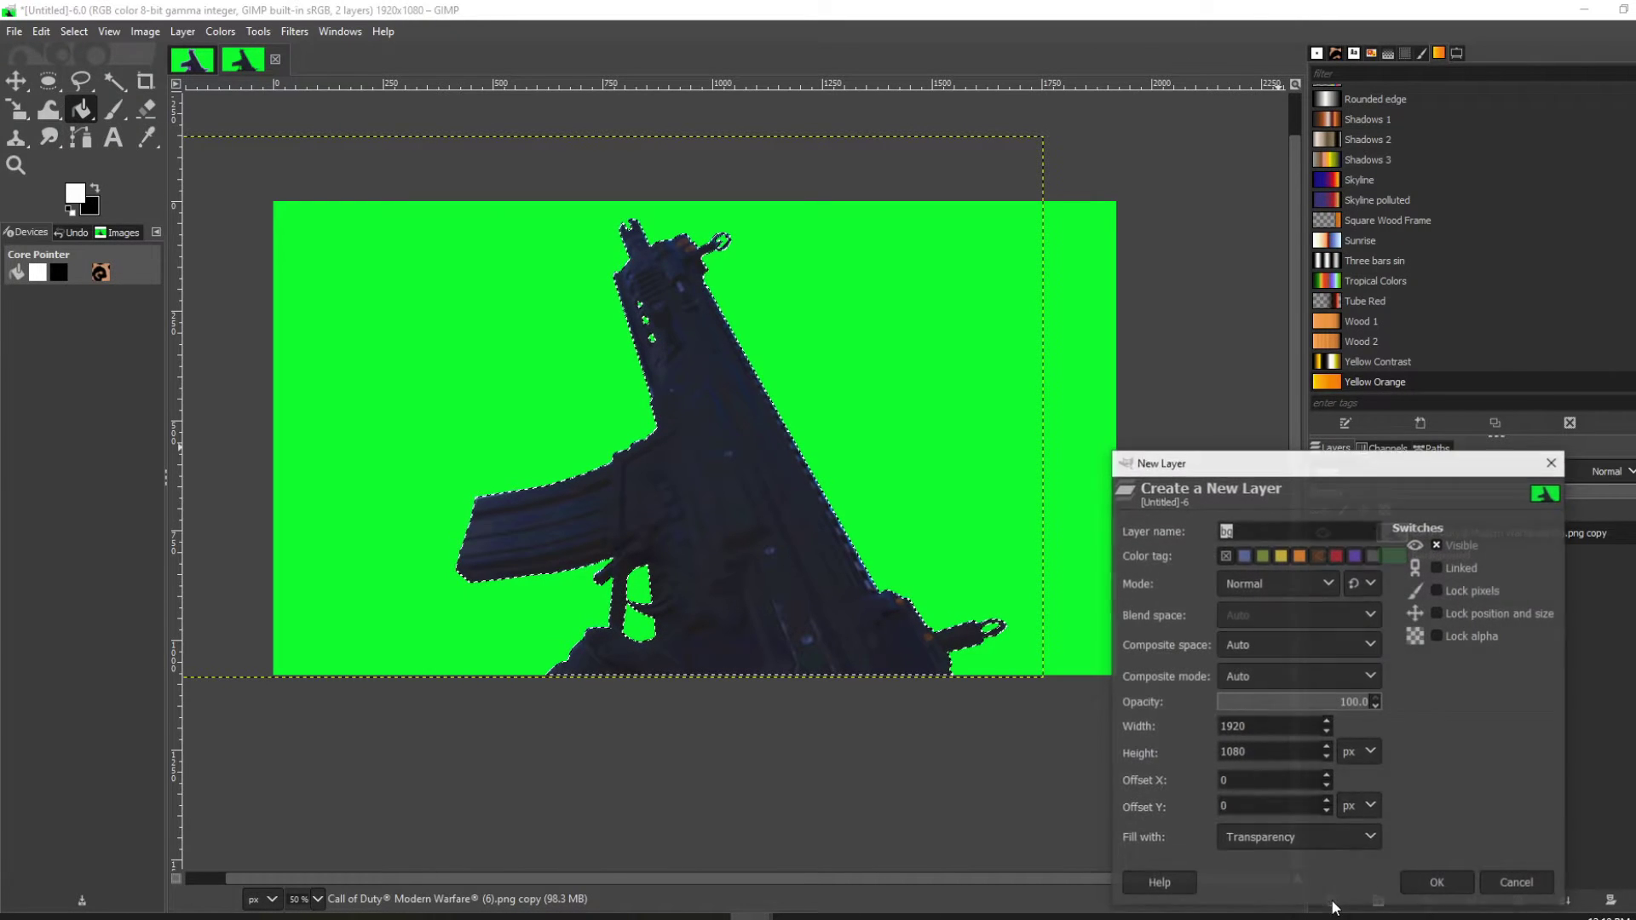
{"action": "left_click", "coordinate": [1292, 837]}
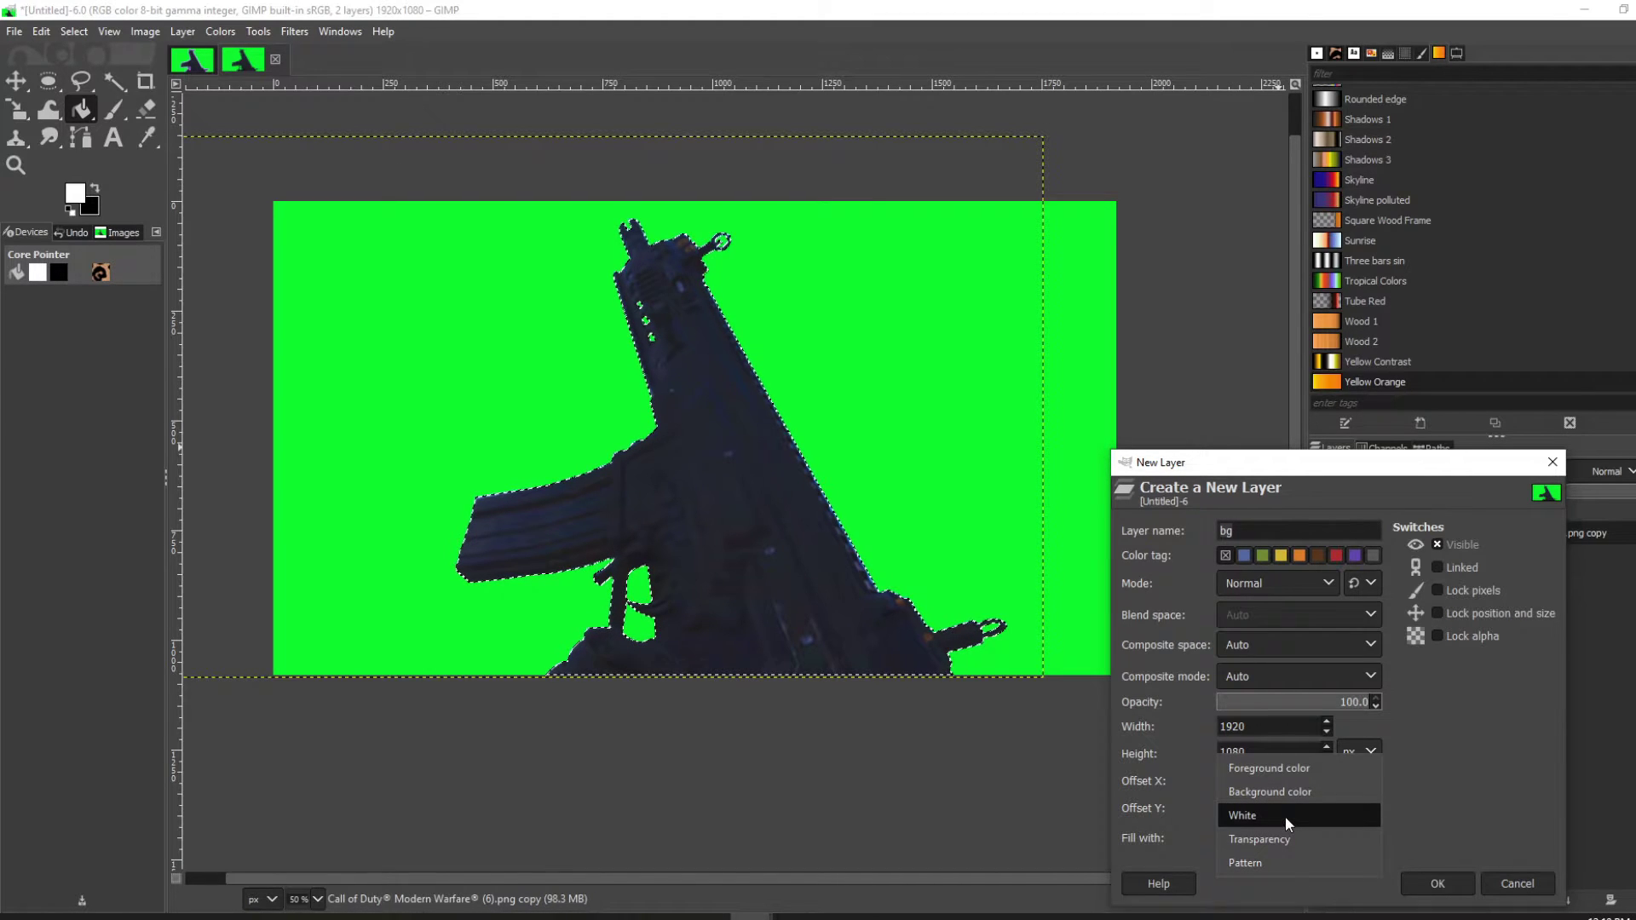
{"action": "left_click", "coordinate": [1270, 840]}
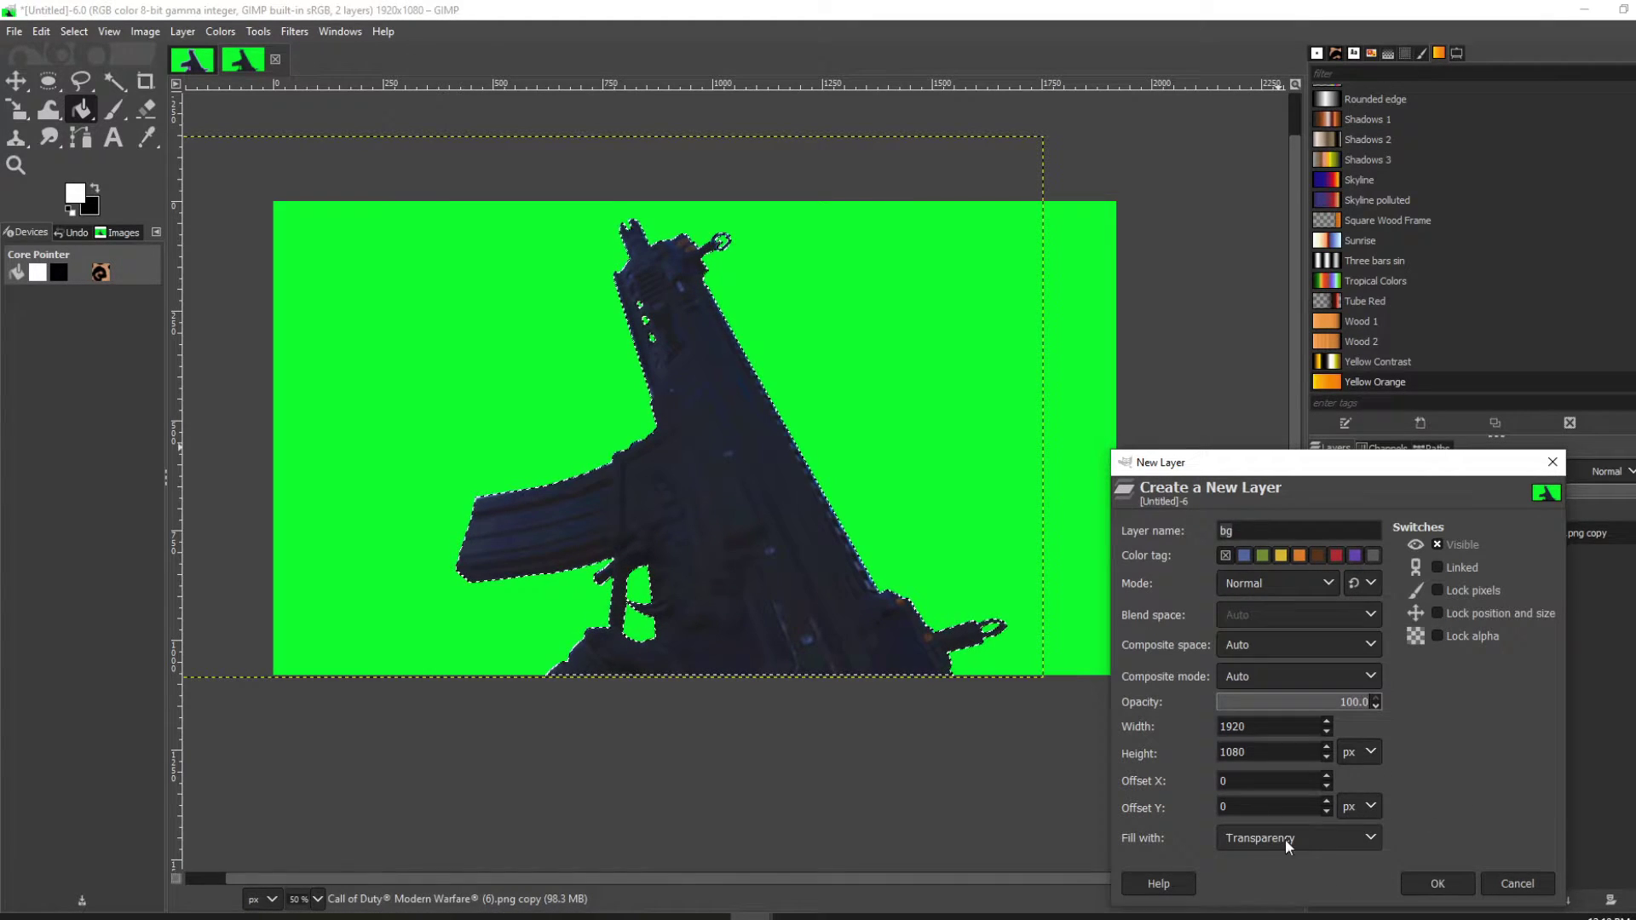
{"action": "left_click", "coordinate": [1437, 884]}
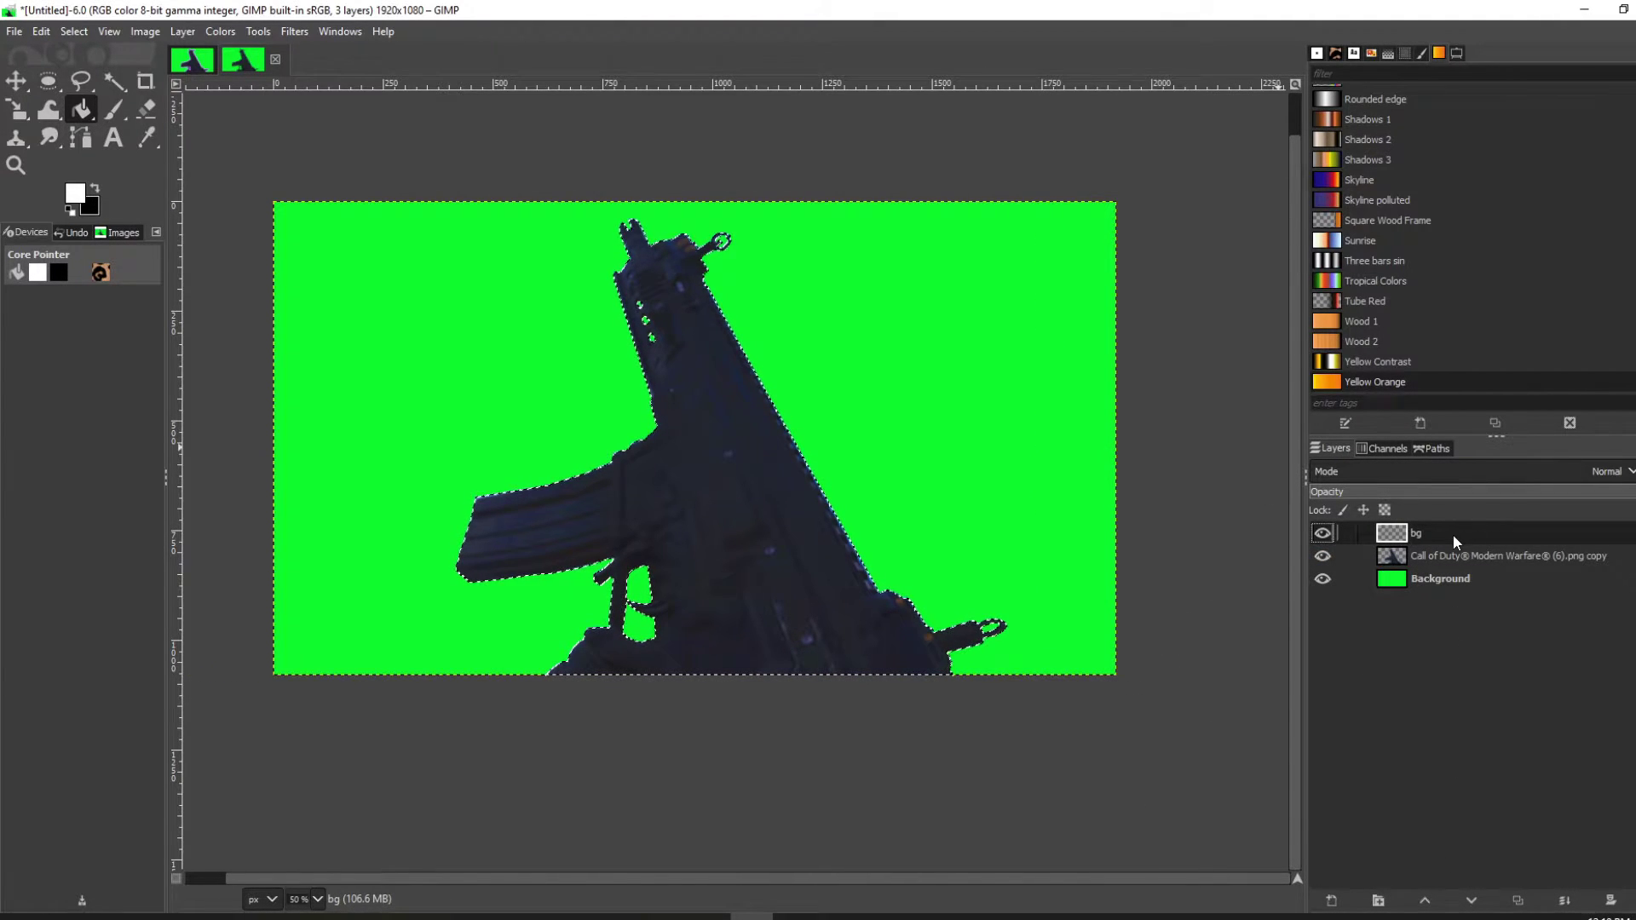
- Grow the rifle selection by 15 px and zoom in to inspect the enlarged outline
{"action": "left_click", "coordinate": [65, 29]}
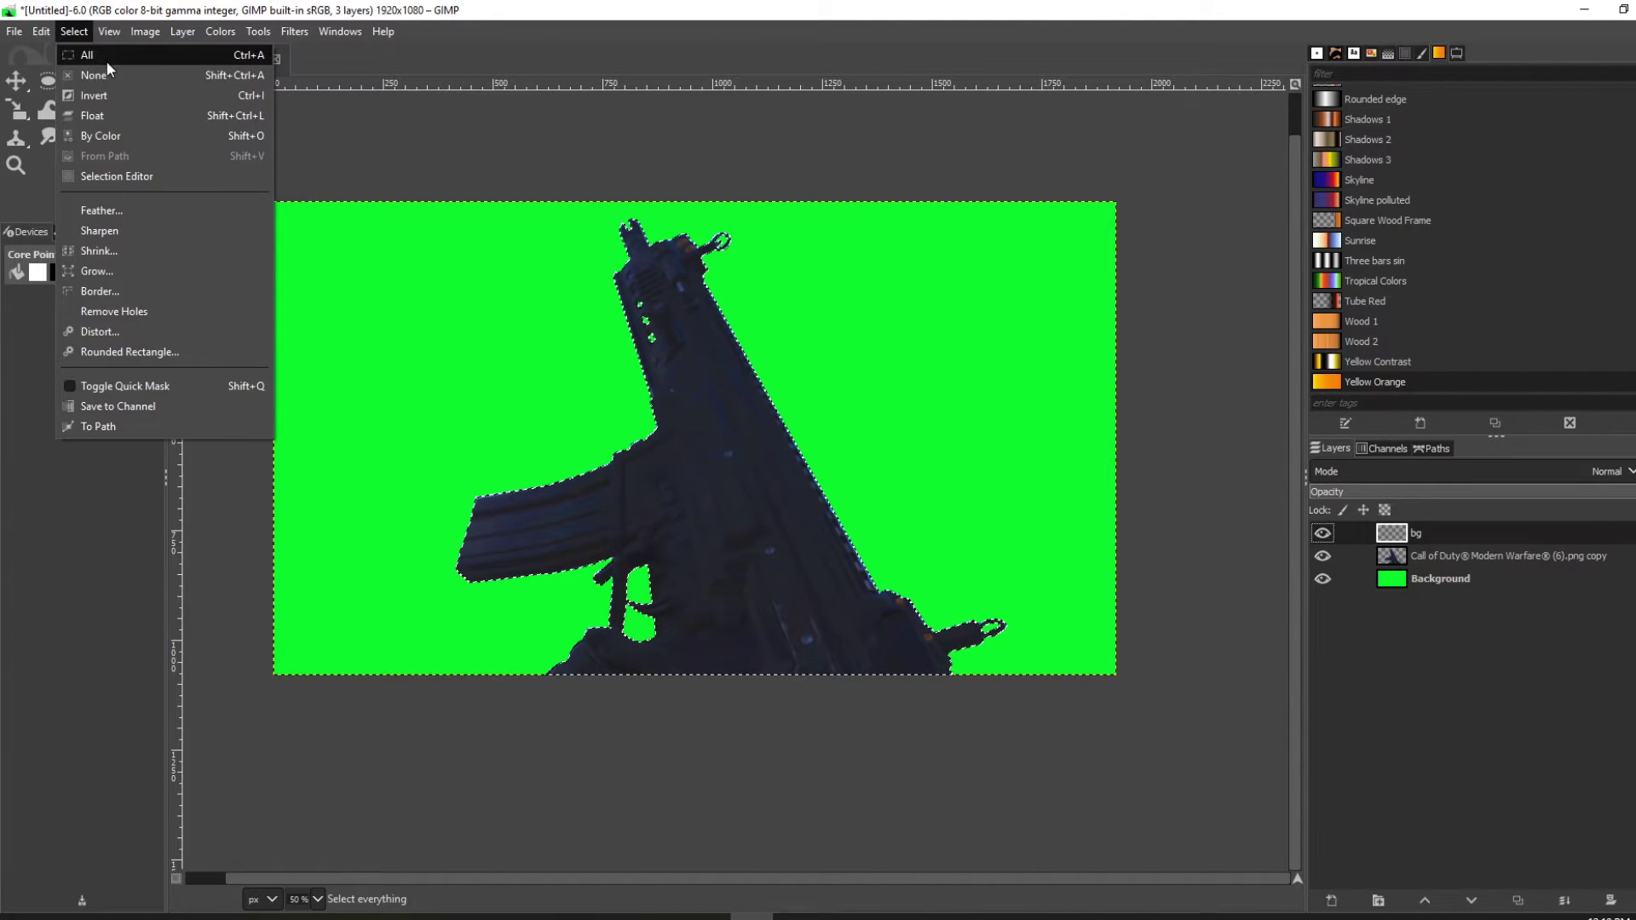
{"action": "mouse_move", "coordinate": [97, 38]}
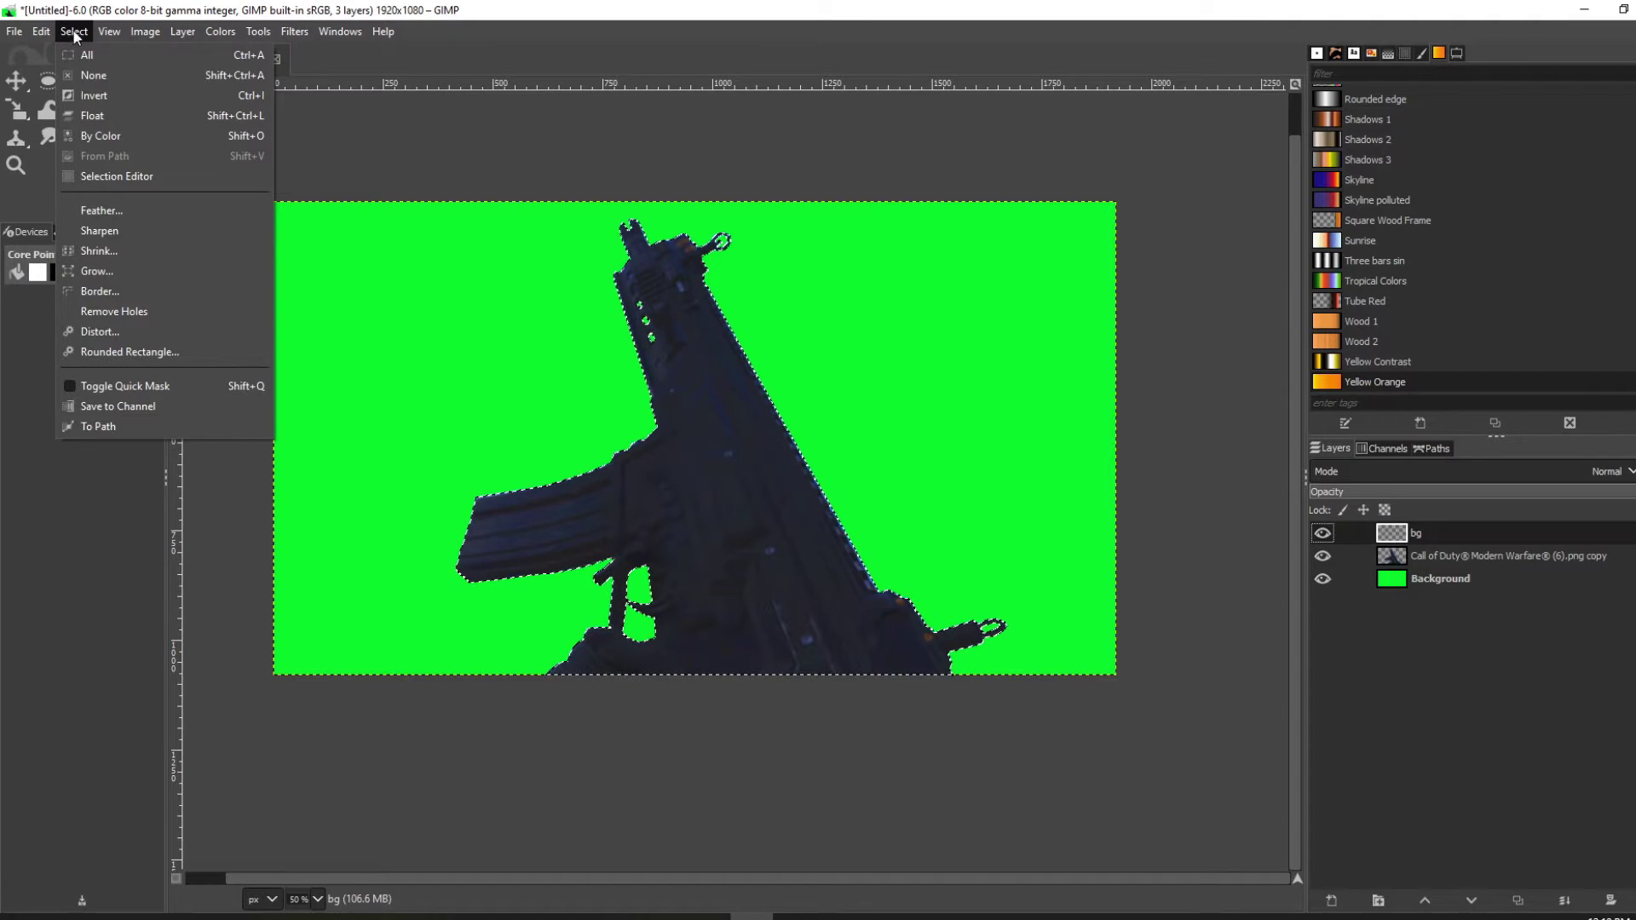
{"action": "left_click", "coordinate": [139, 268]}
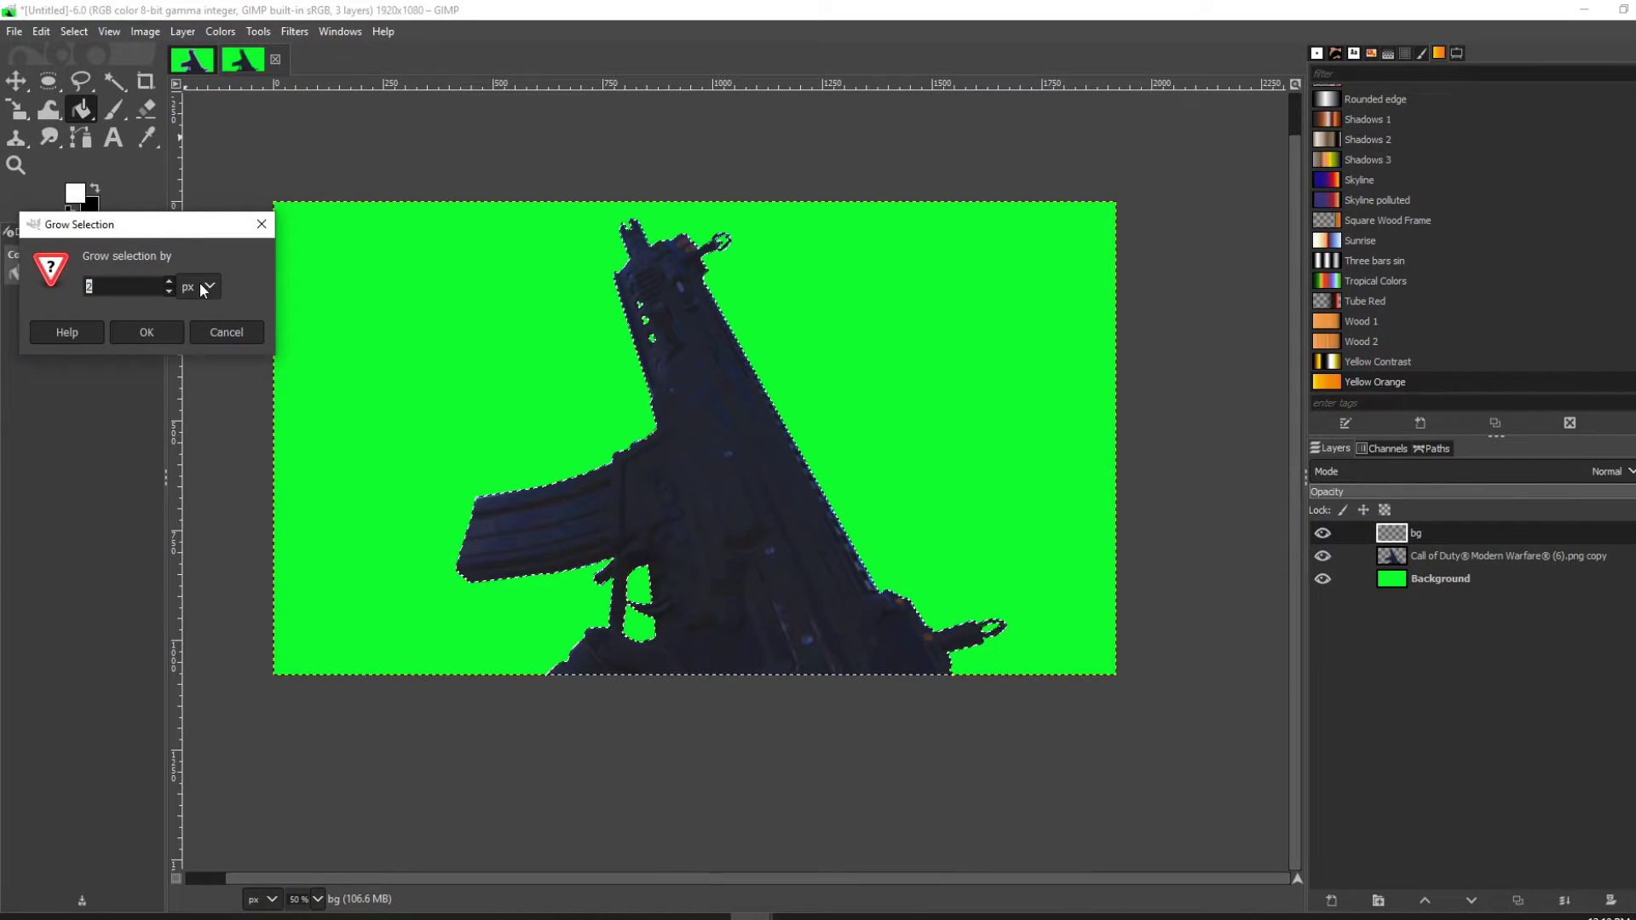
{"action": "left_click", "coordinate": [169, 281]}
{"action": "key", "text": "BackSpace"}
{"action": "key", "text": "BackSpace"}
{"action": "type", "text": "112"}
{"action": "left_click_drag", "start_coordinate": [107, 287], "coordinate": [50, 284]}
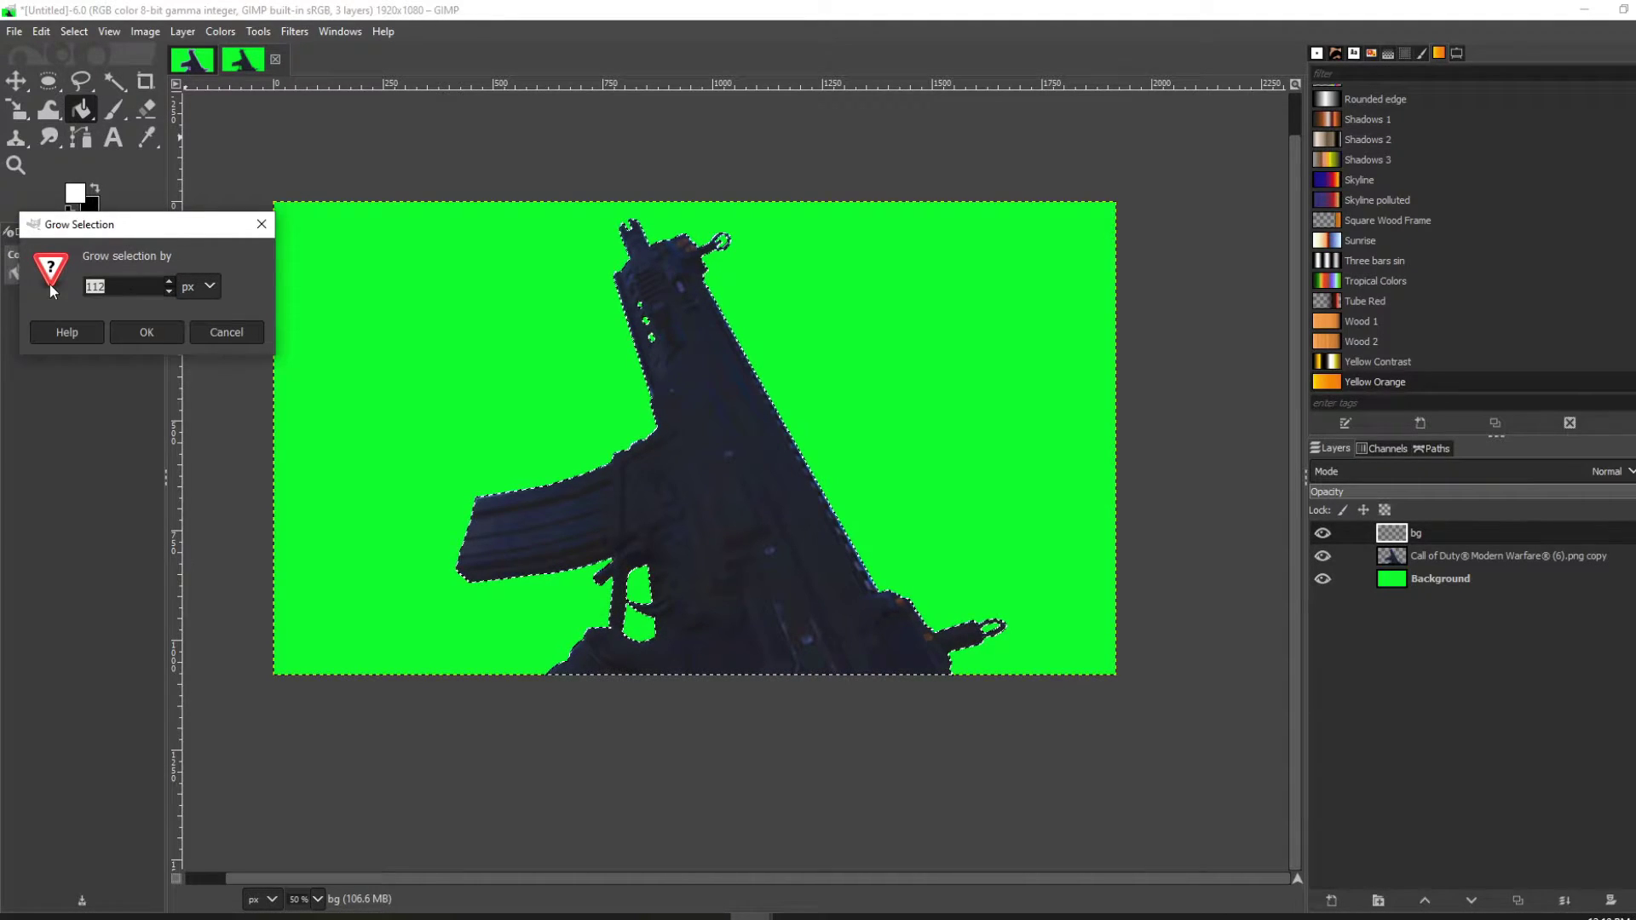
{"action": "type", "text": "15"}
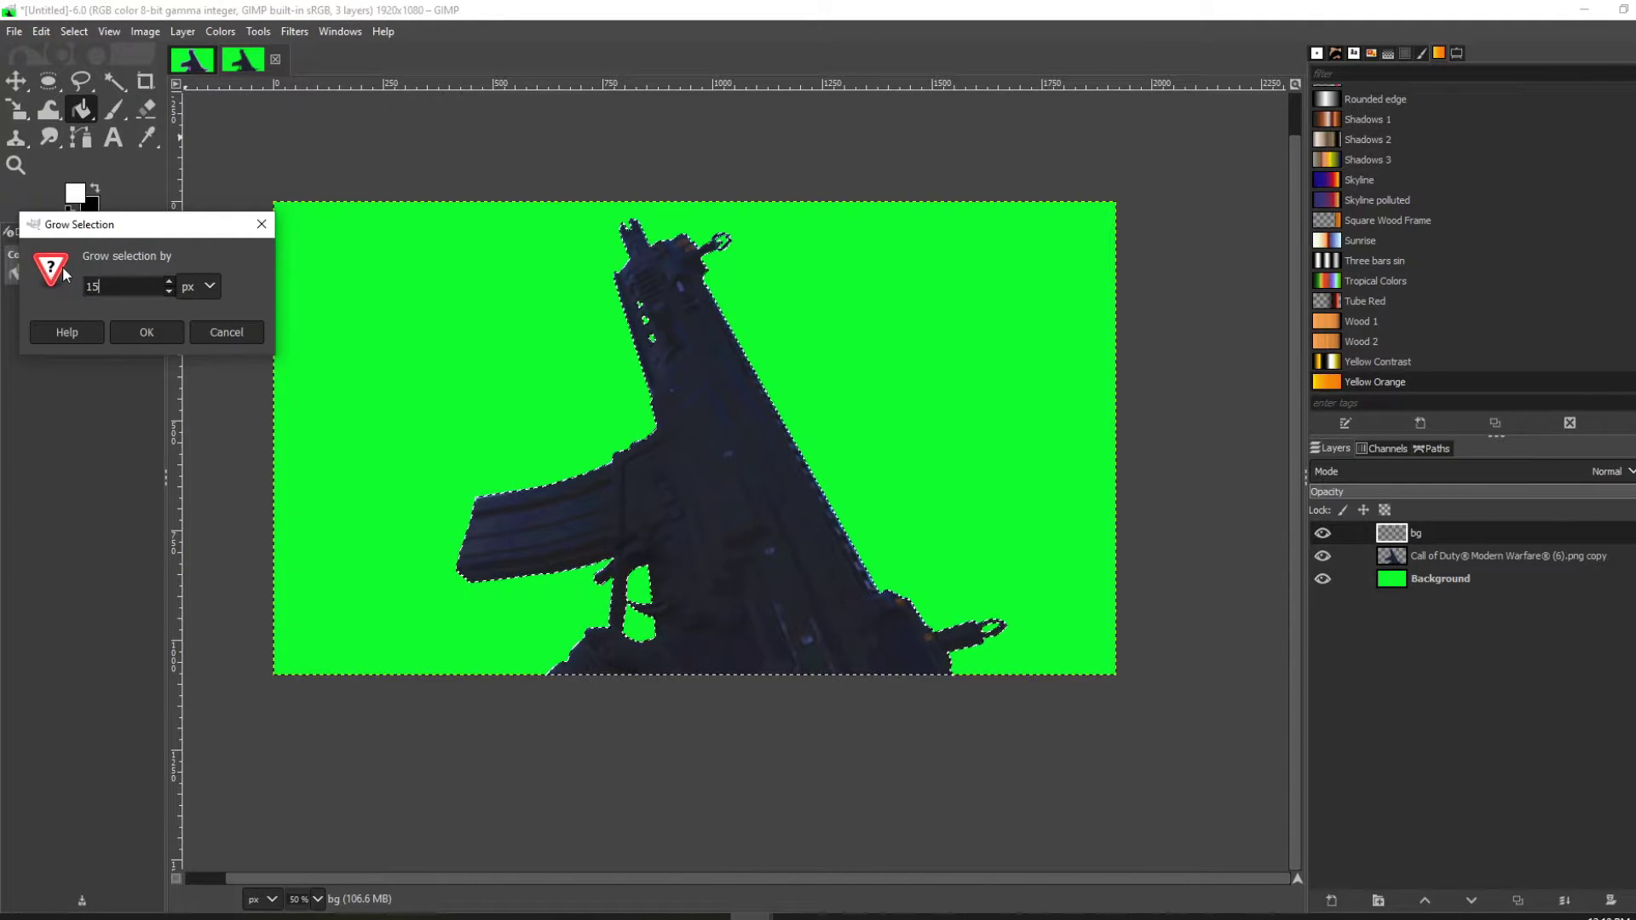
{"action": "left_click", "coordinate": [147, 331]}
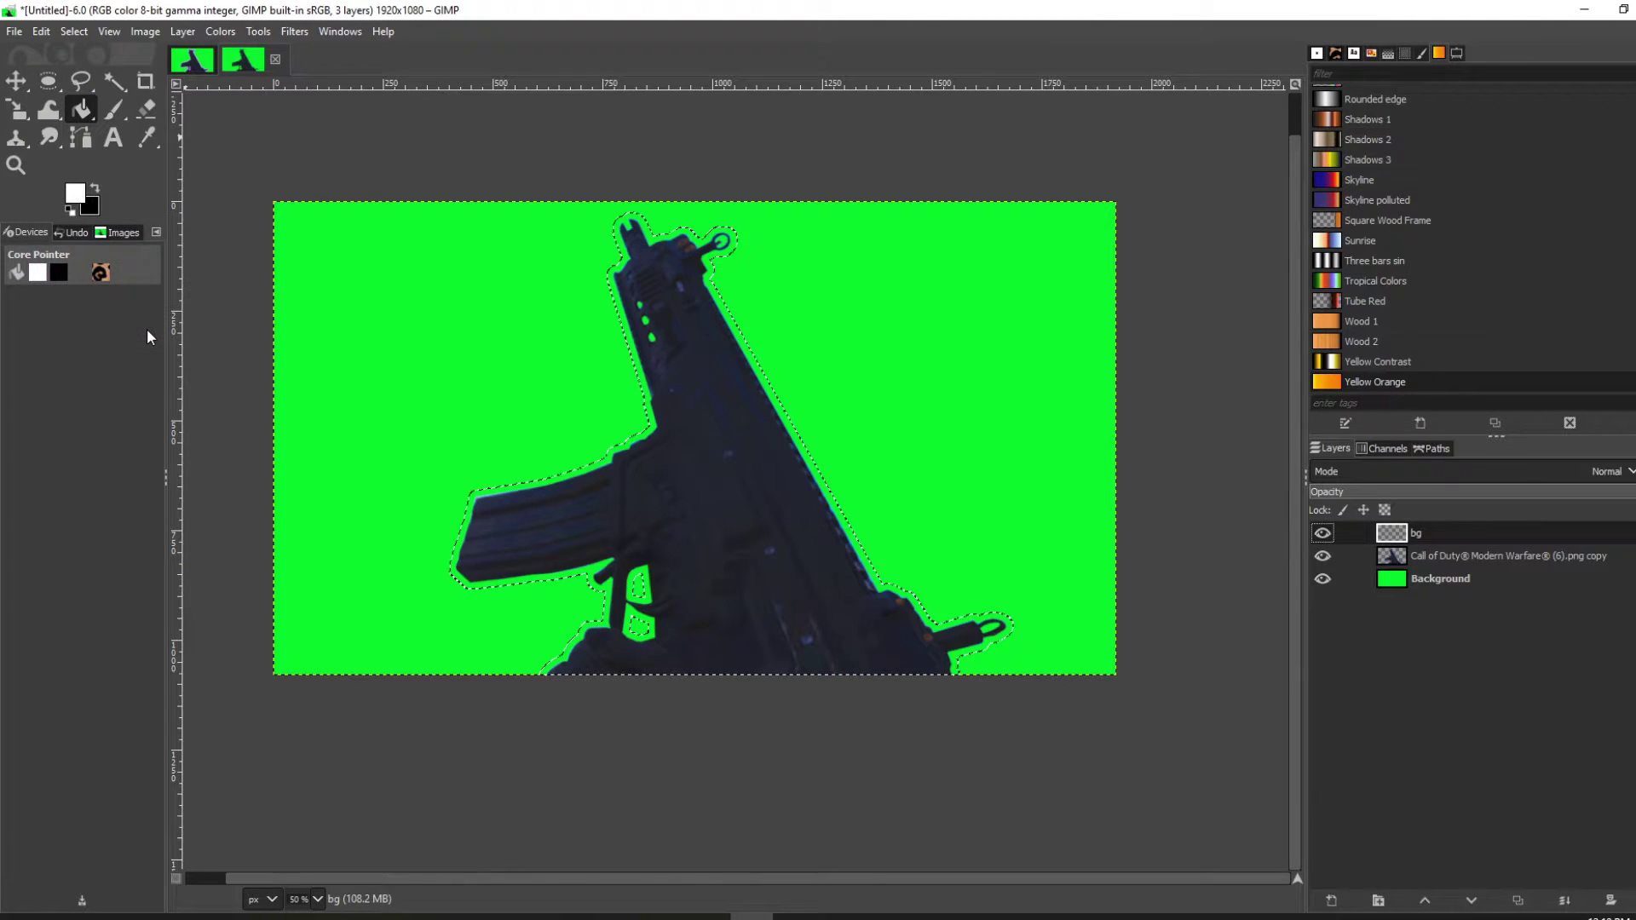
{"action": "key", "text": "2"}
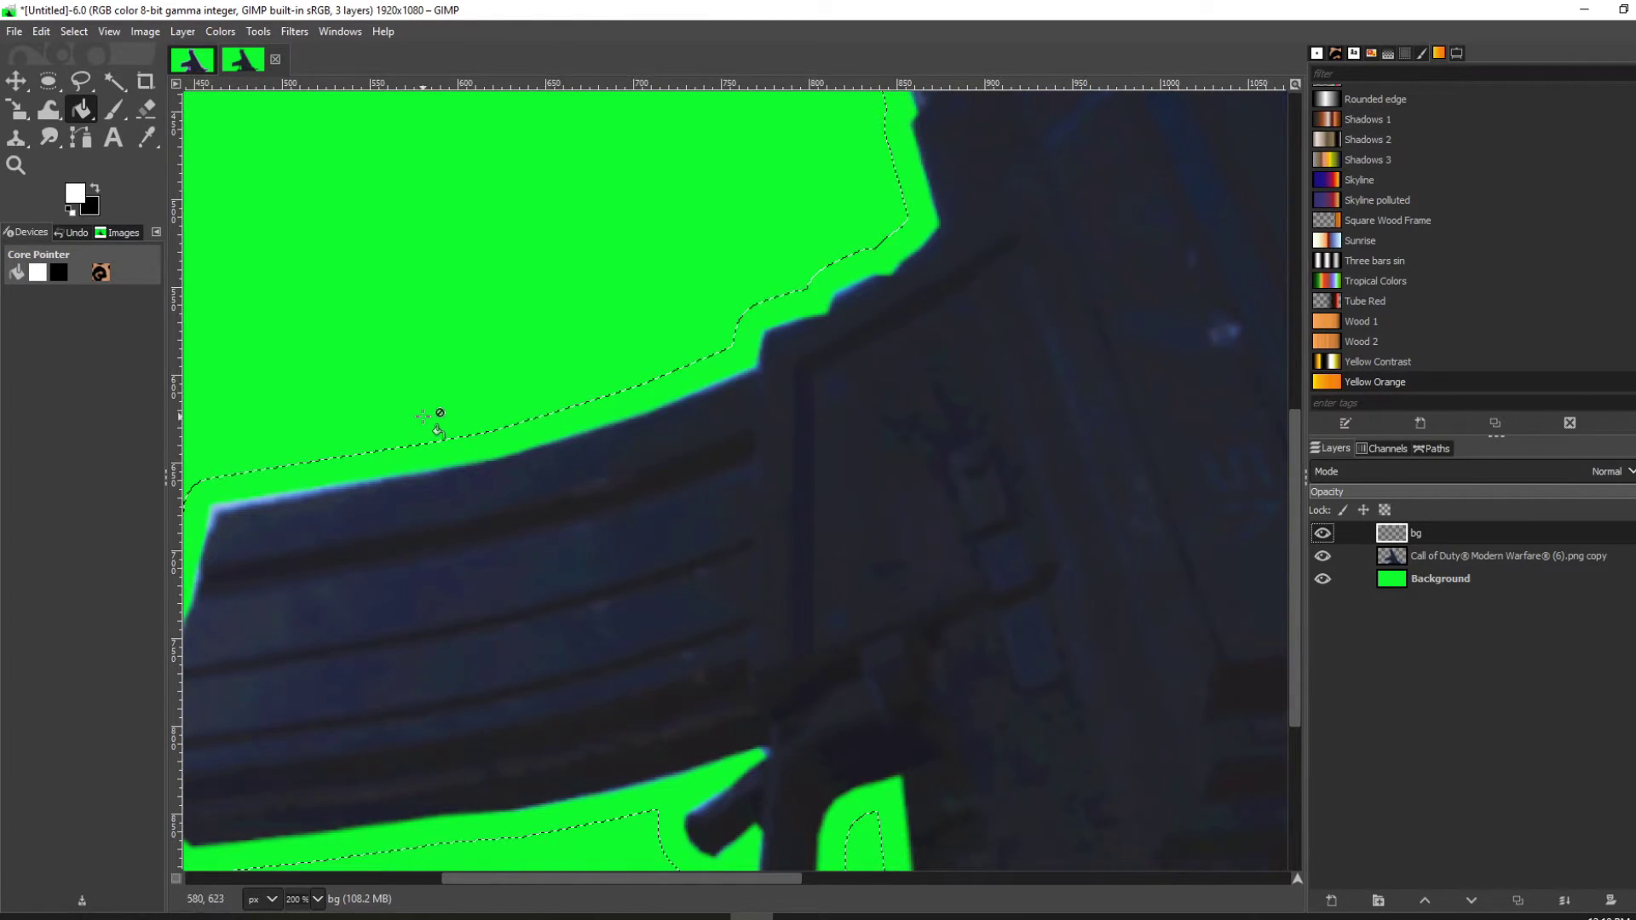
{"action": "scroll", "coordinate": [442, 421], "scroll_direction": "down", "scroll_amount": 3}
{"action": "scroll", "coordinate": [668, 356], "scroll_direction": "down", "scroll_amount": 1}
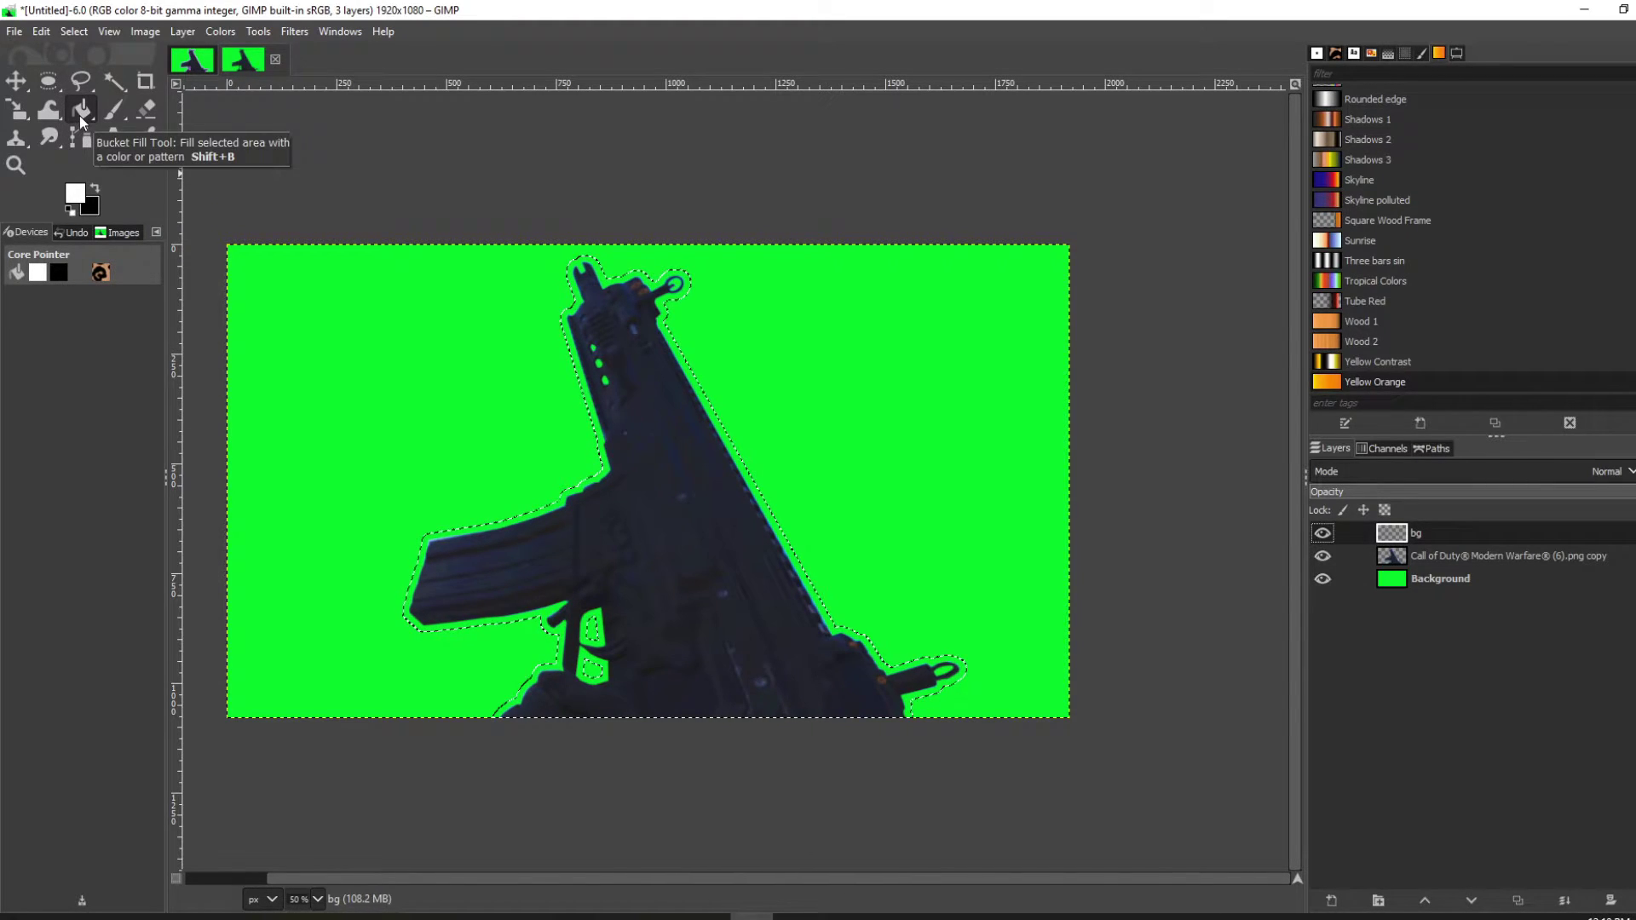
- Set the foreground colour to blue 001fff and bucket-fill the grown selection on bg
{"action": "left_click", "coordinate": [79, 186]}
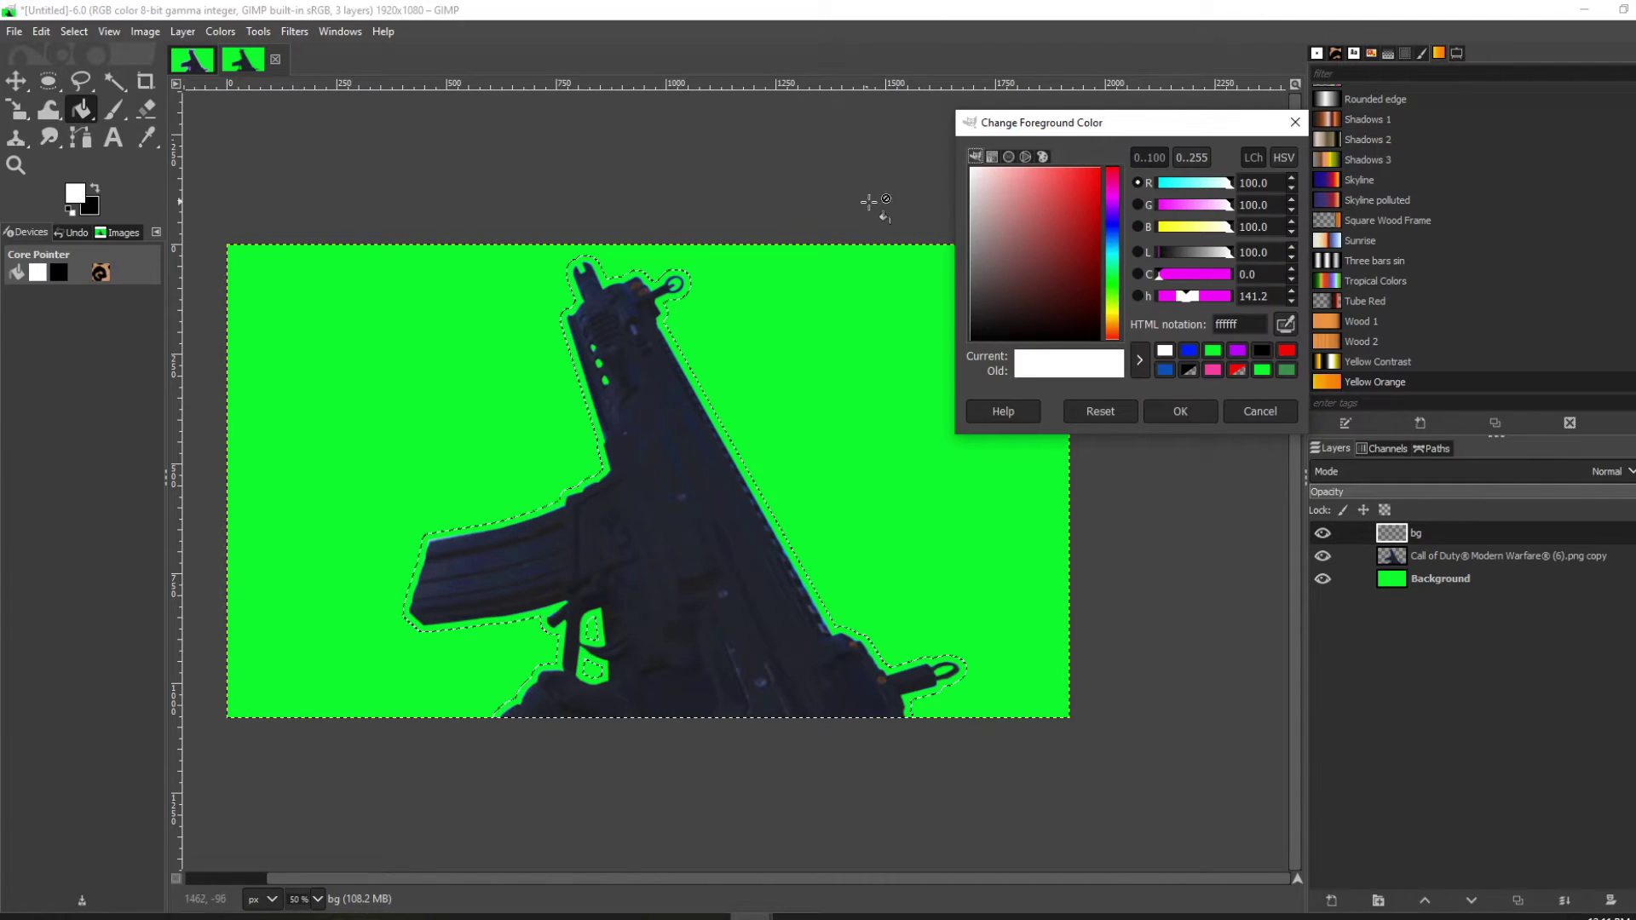
{"action": "left_click", "coordinate": [1190, 351]}
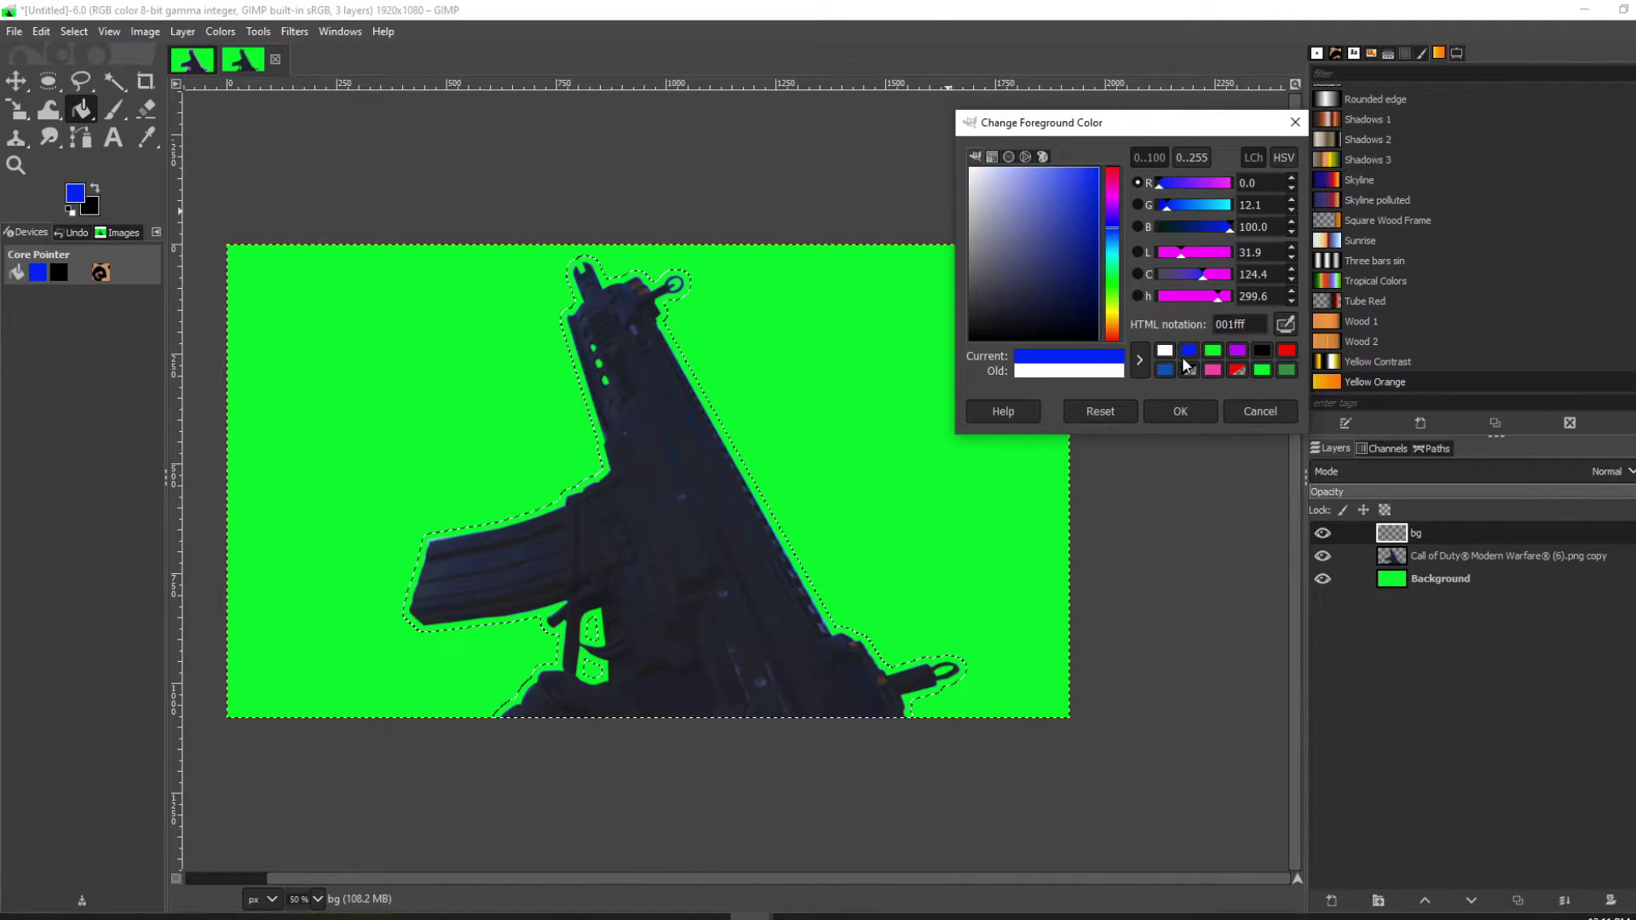
{"action": "left_click", "coordinate": [1195, 407]}
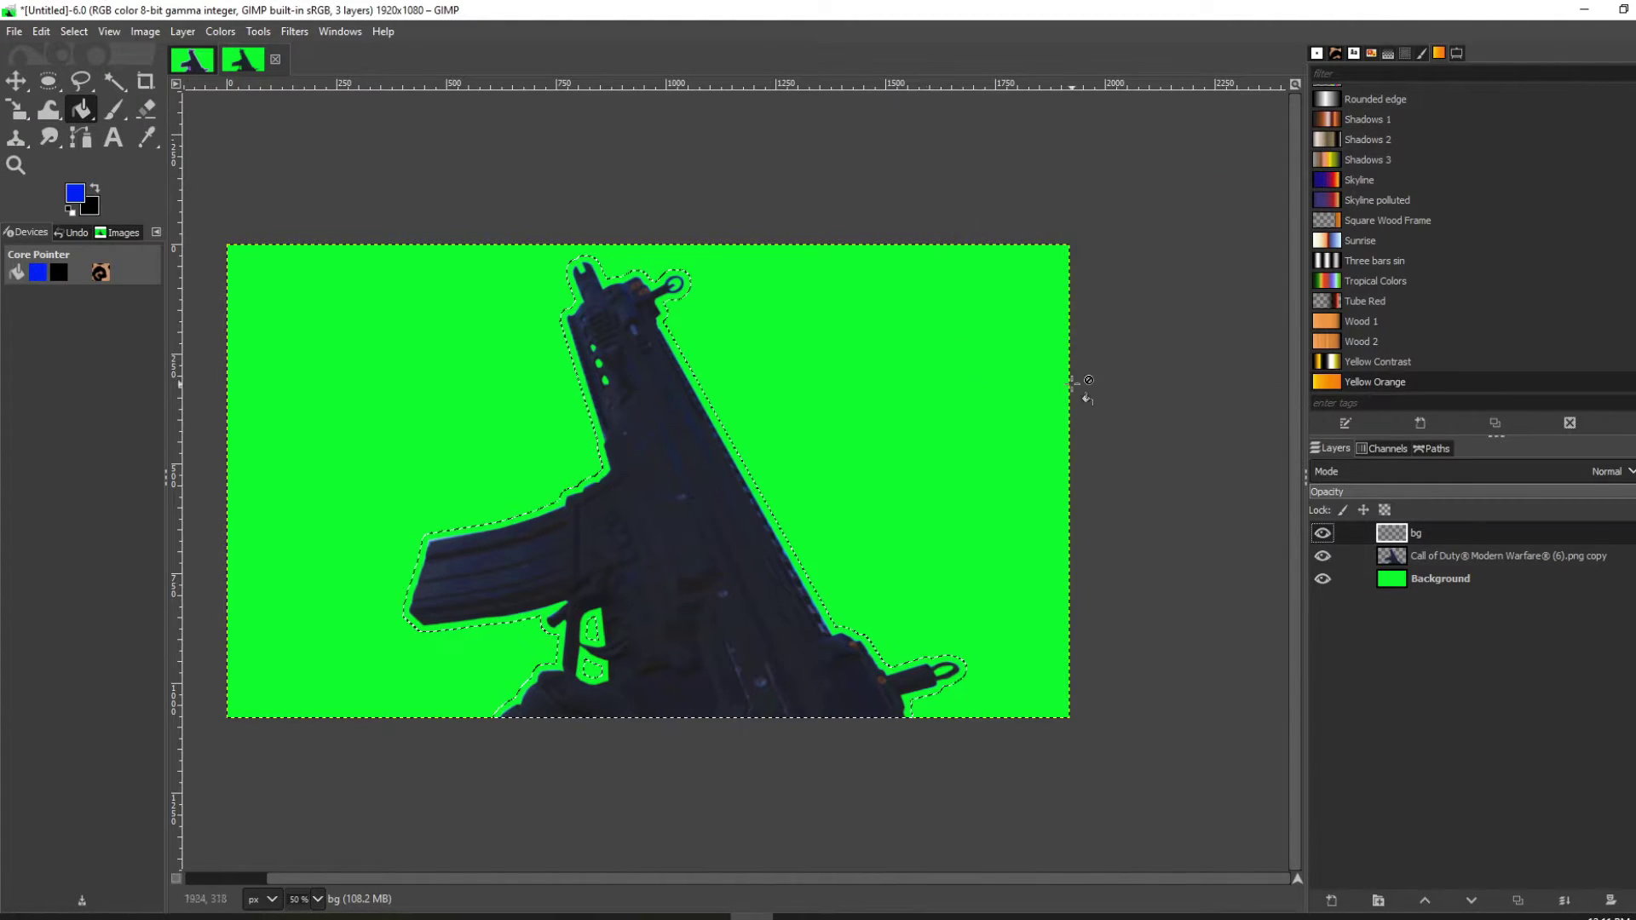
{"action": "left_click", "coordinate": [82, 110]}
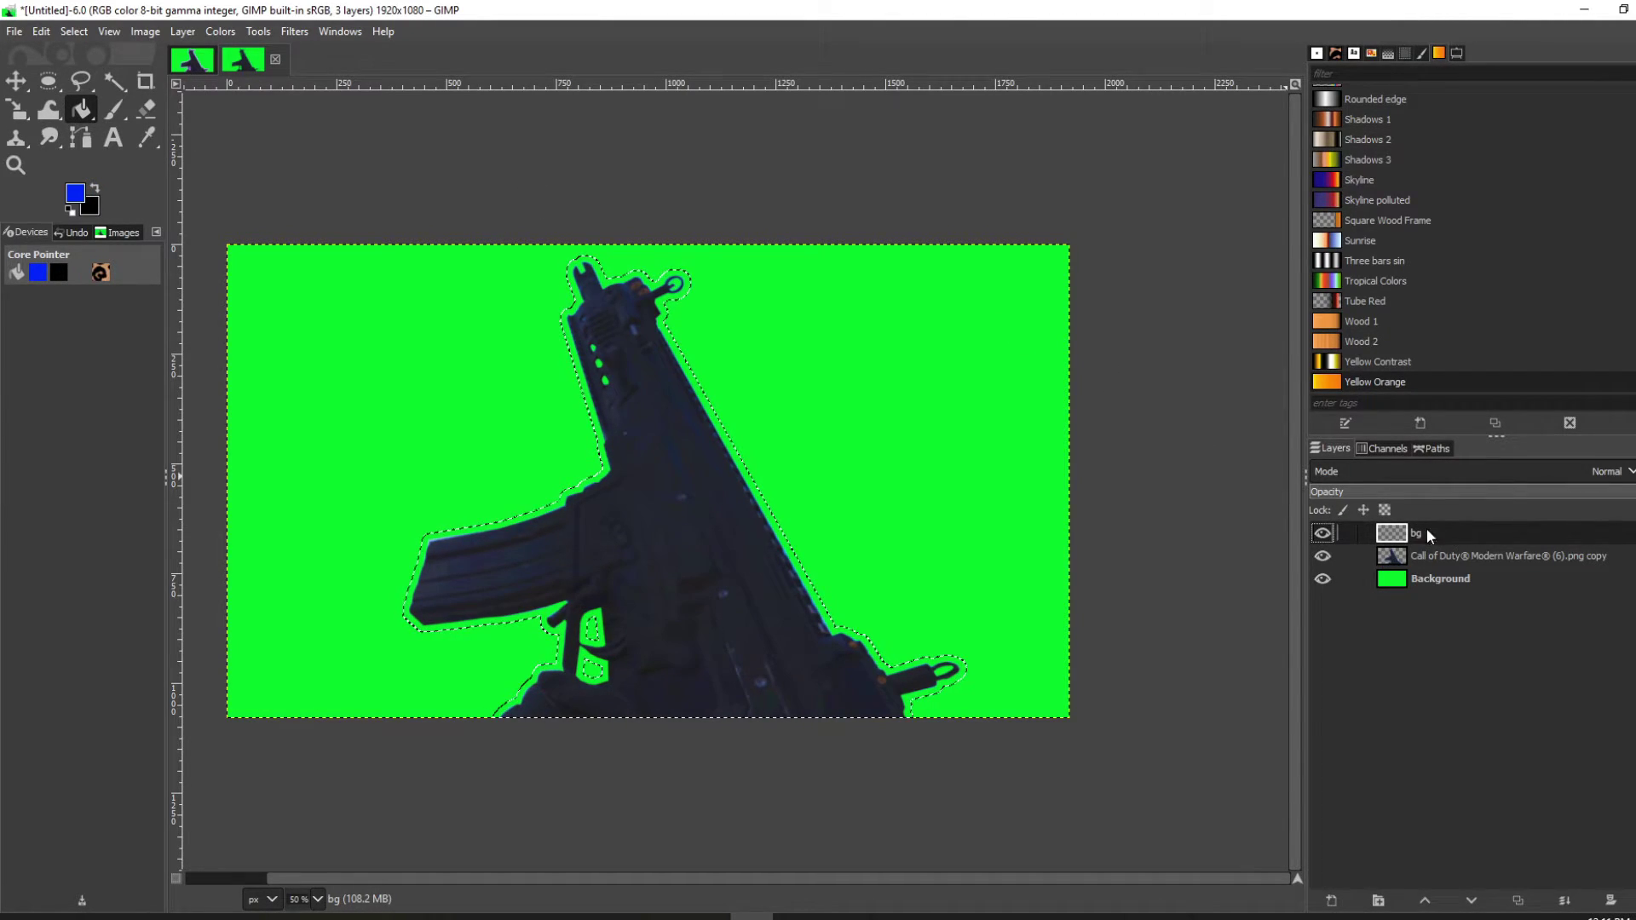
{"action": "left_click", "coordinate": [657, 418]}
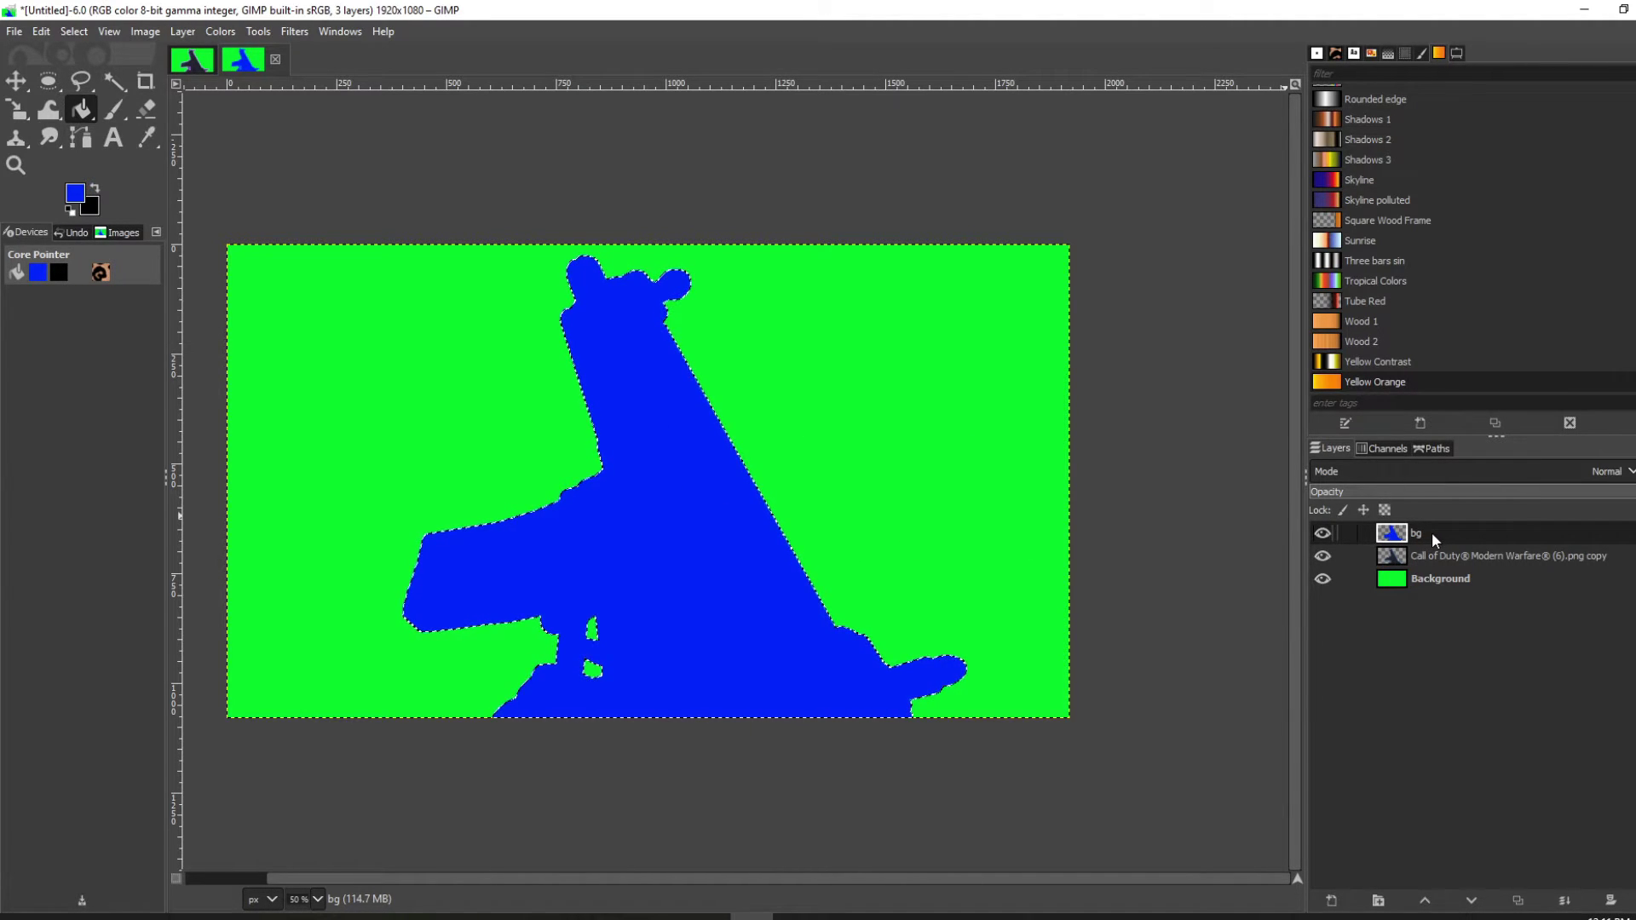
- Move the bg layer beneath the rifle layer, zooming to 400% and back to 50% to check the edge
{"action": "left_click_drag", "start_coordinate": [1432, 533], "coordinate": [1437, 566]}
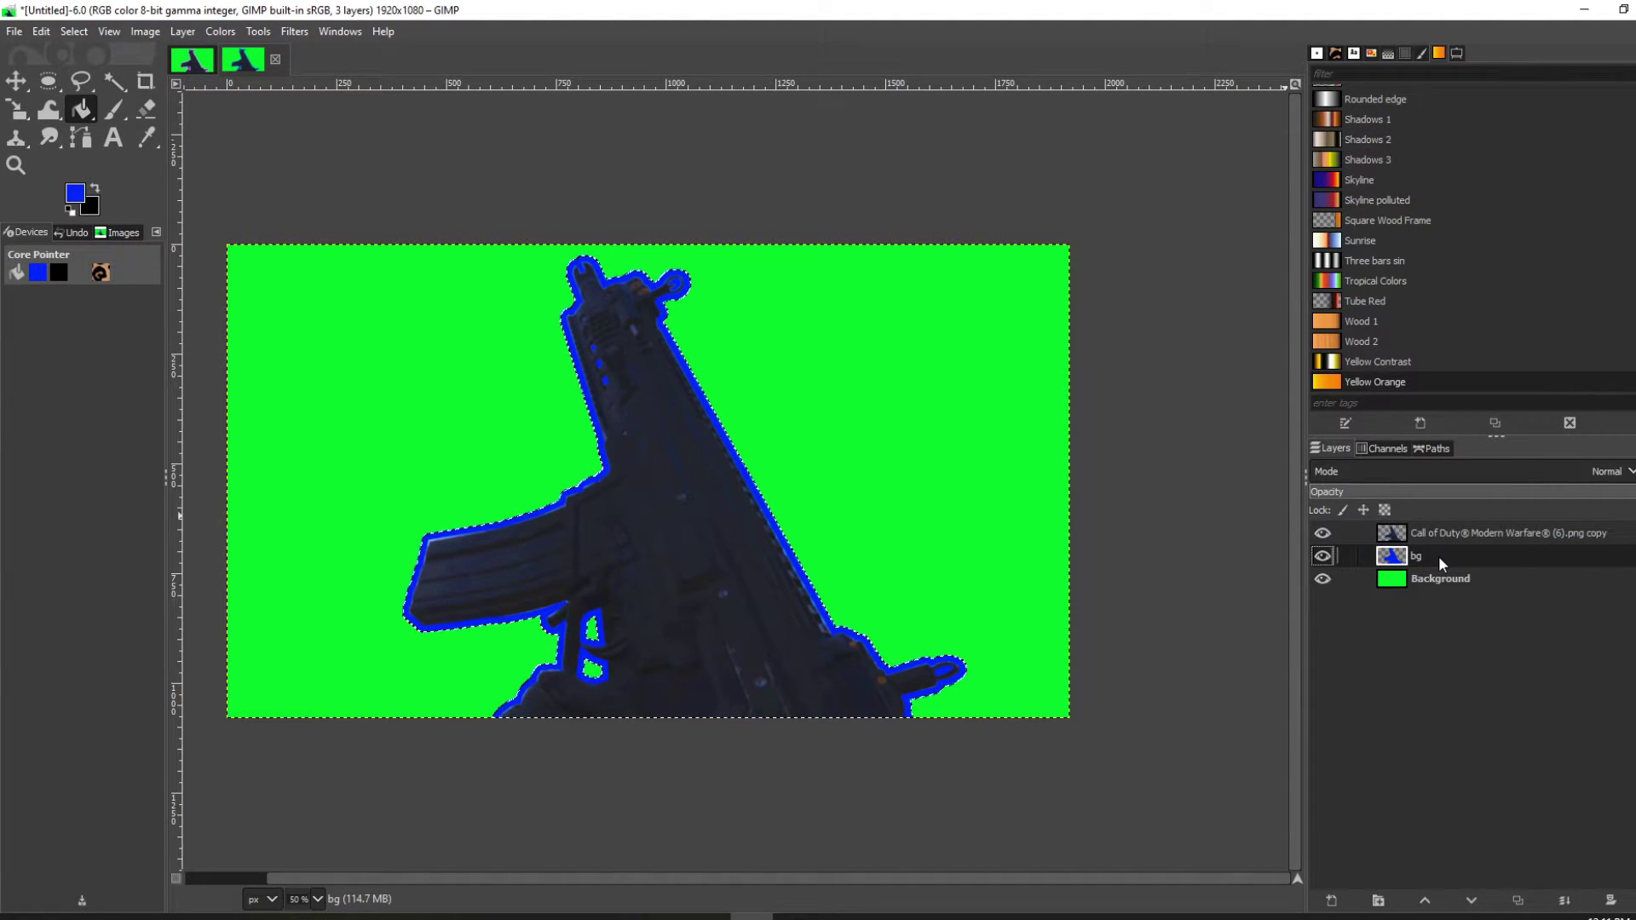
{"action": "scroll", "coordinate": [764, 490], "scroll_direction": "up", "scroll_amount": 4, "text": "ctrl"}
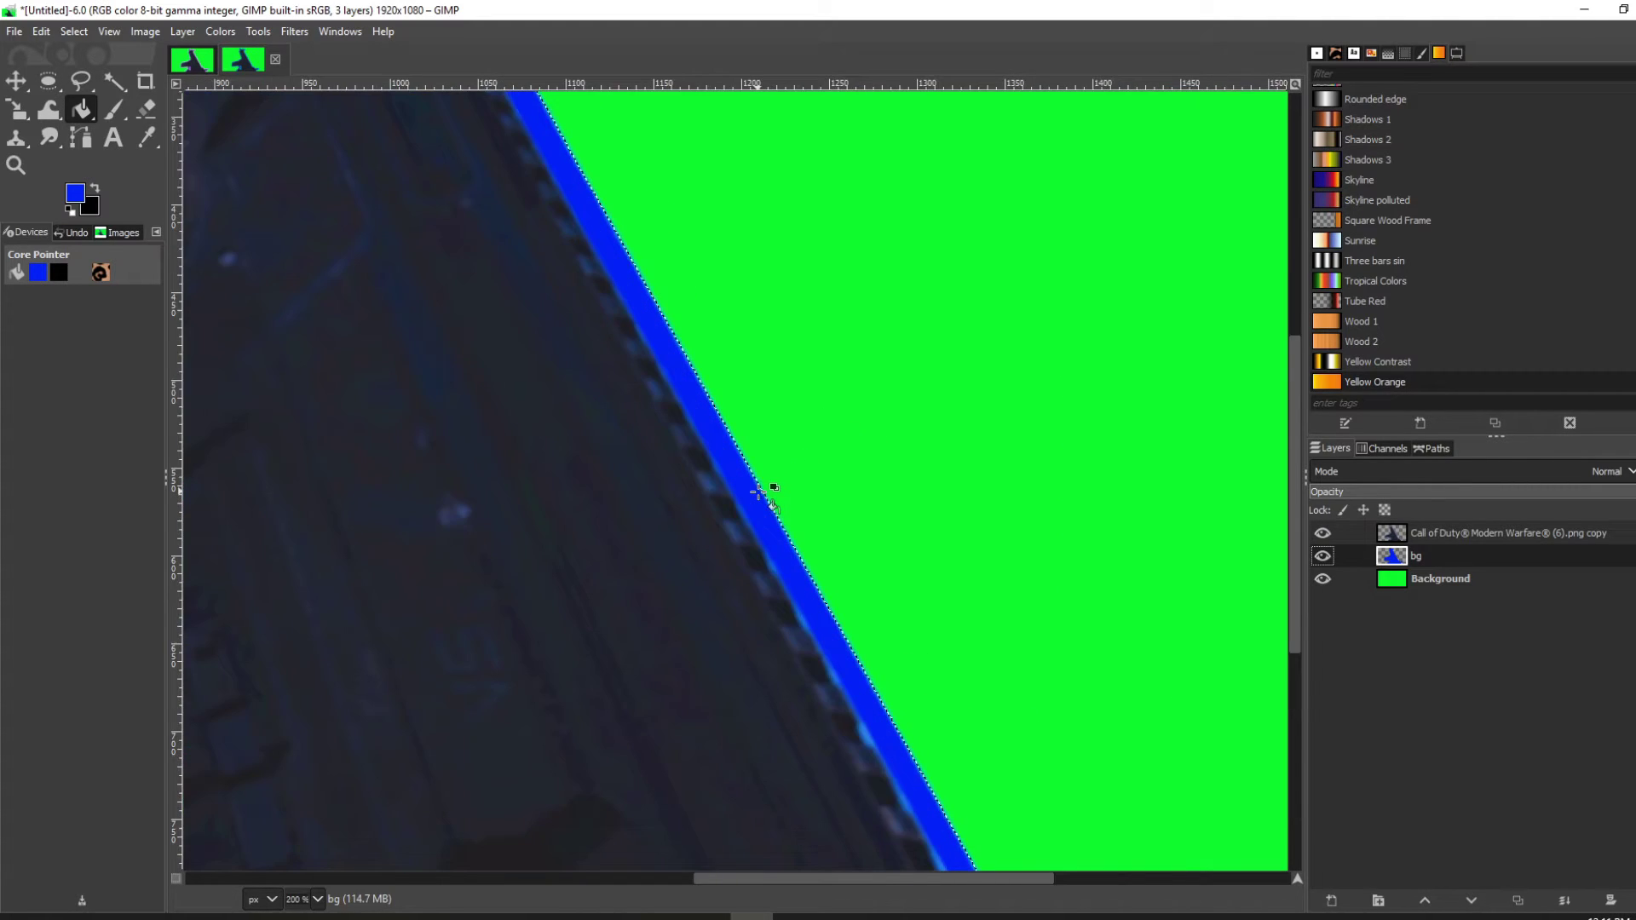
{"action": "scroll", "coordinate": [781, 485], "scroll_direction": "down", "scroll_amount": 4, "text": "ctrl"}
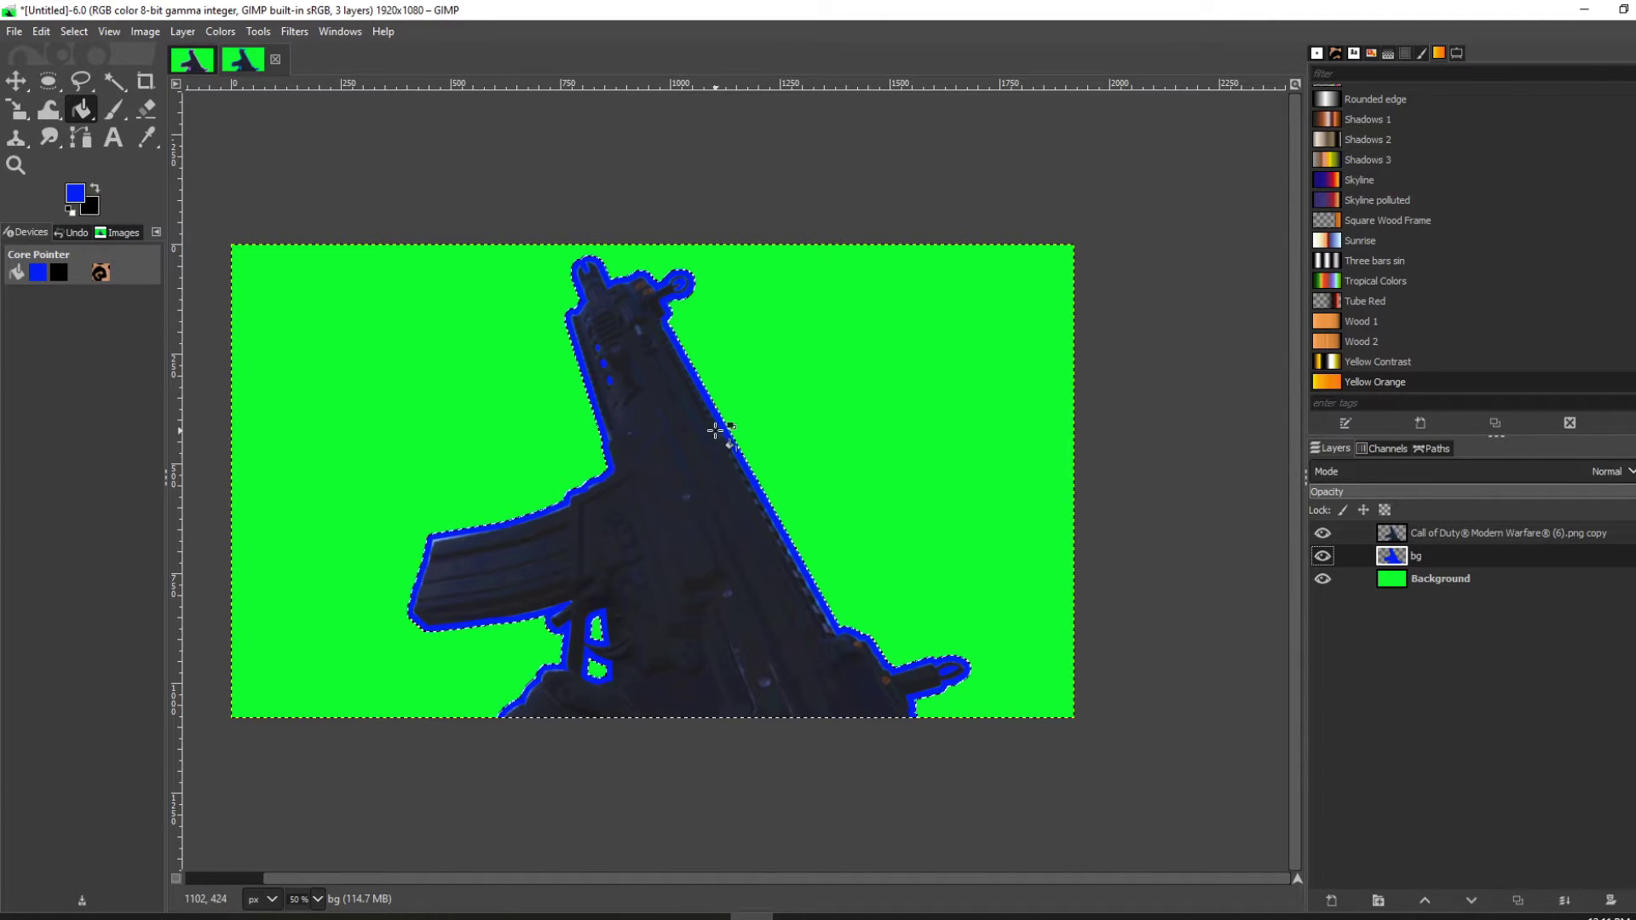
{"action": "scroll", "coordinate": [660, 284], "scroll_direction": "up", "scroll_amount": 6}
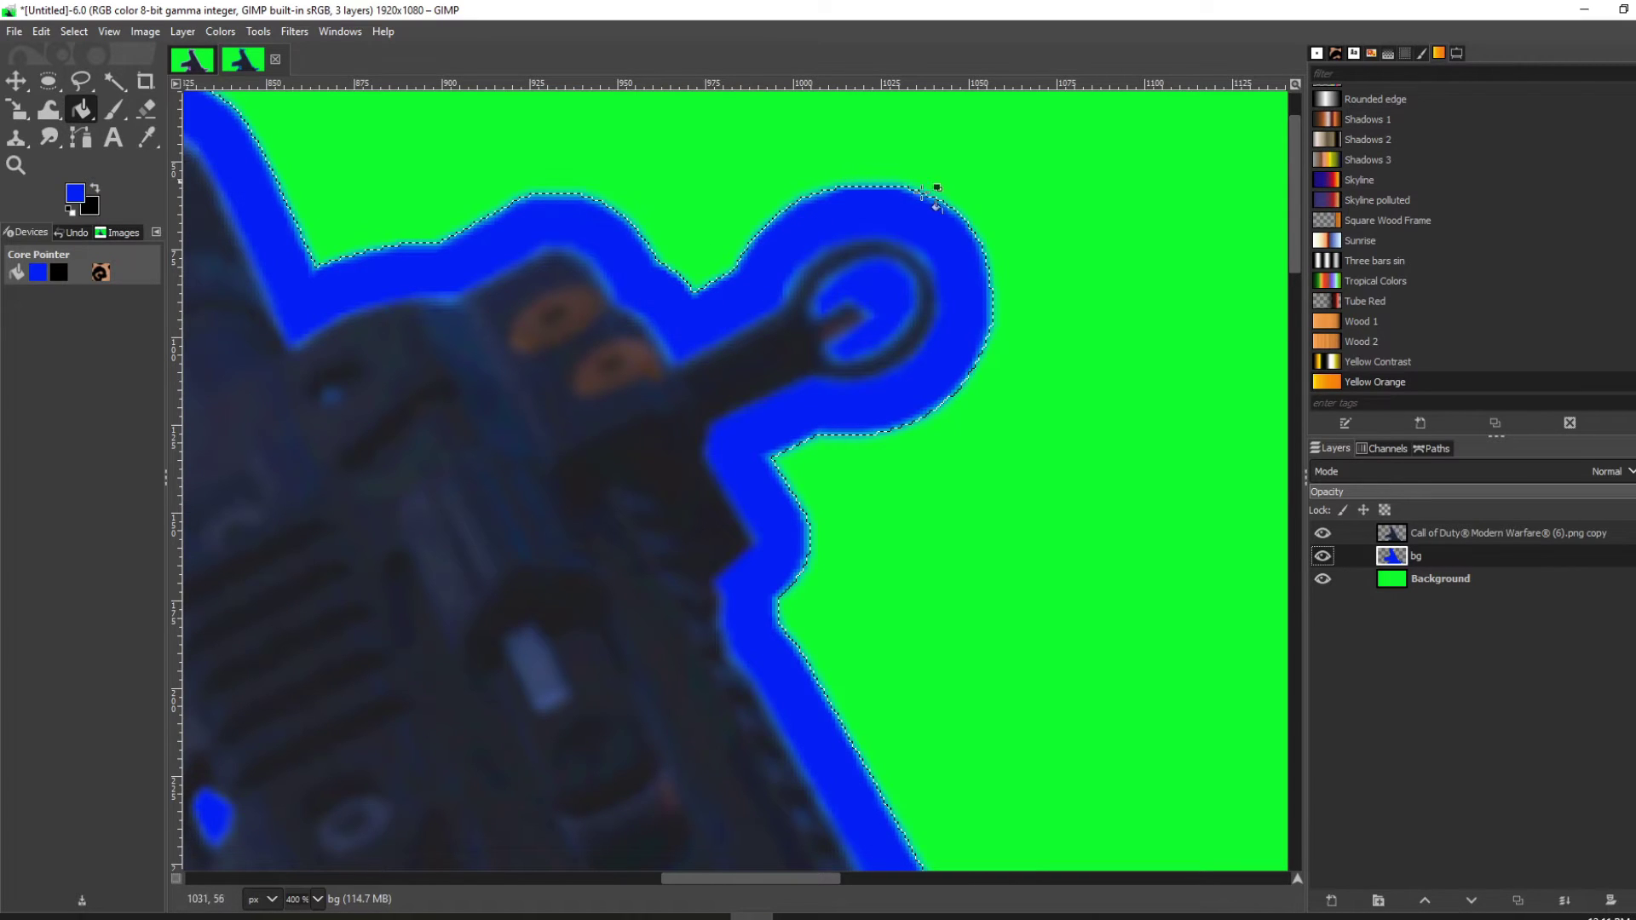
{"action": "scroll", "coordinate": [646, 403], "scroll_direction": "down", "scroll_amount": 6}
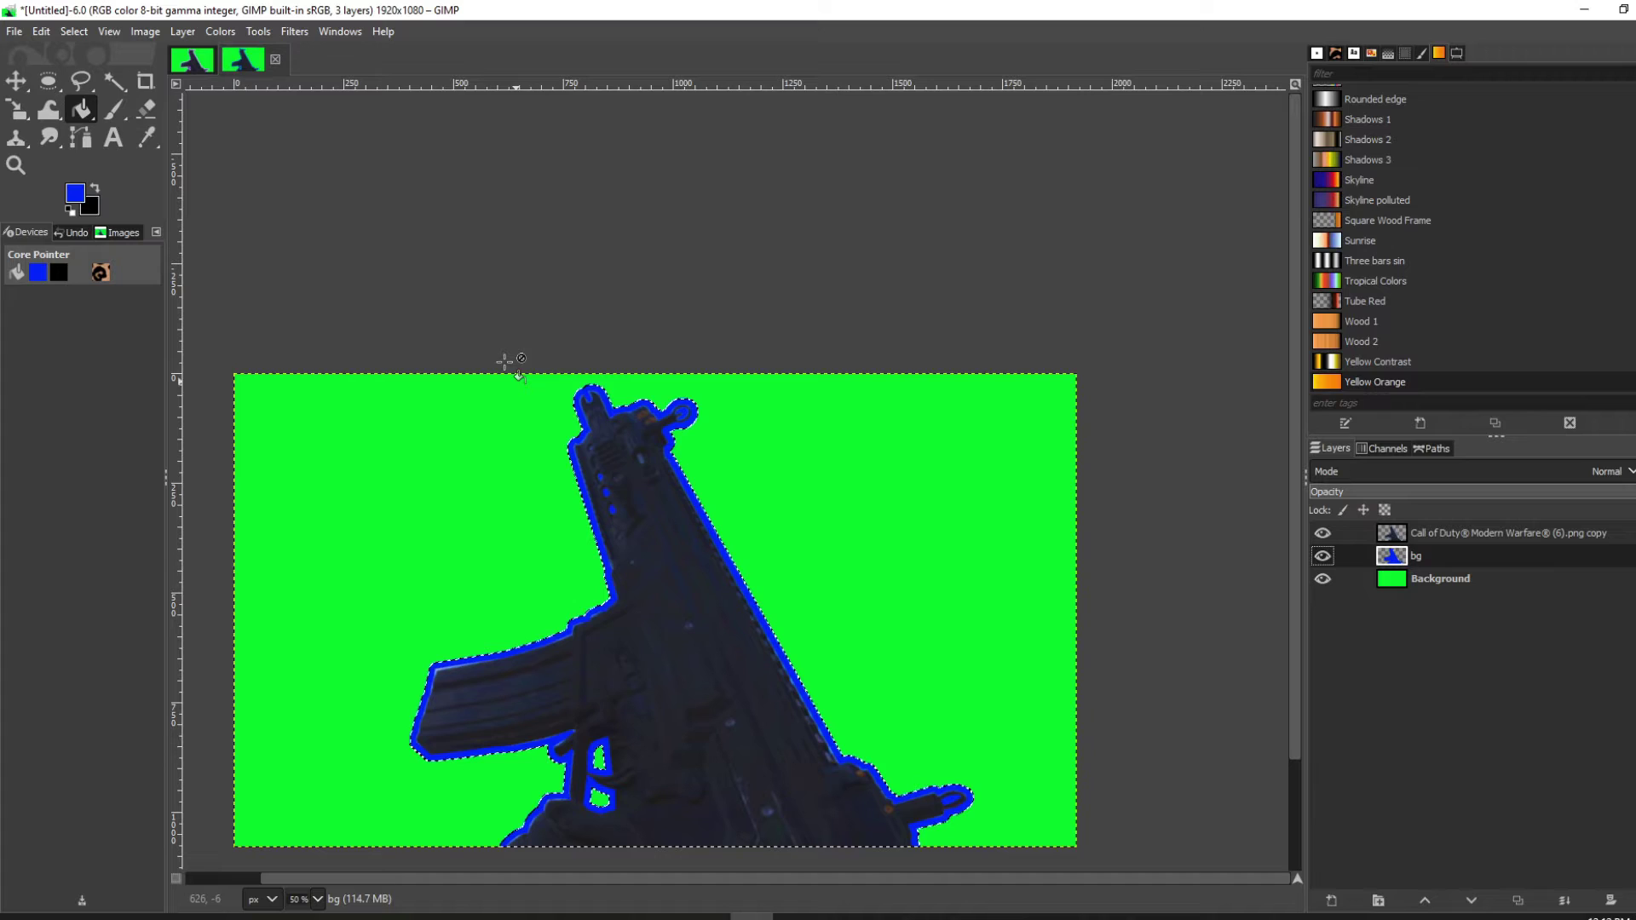
- Clear the selection with Select > None
{"action": "left_click", "coordinate": [74, 33]}
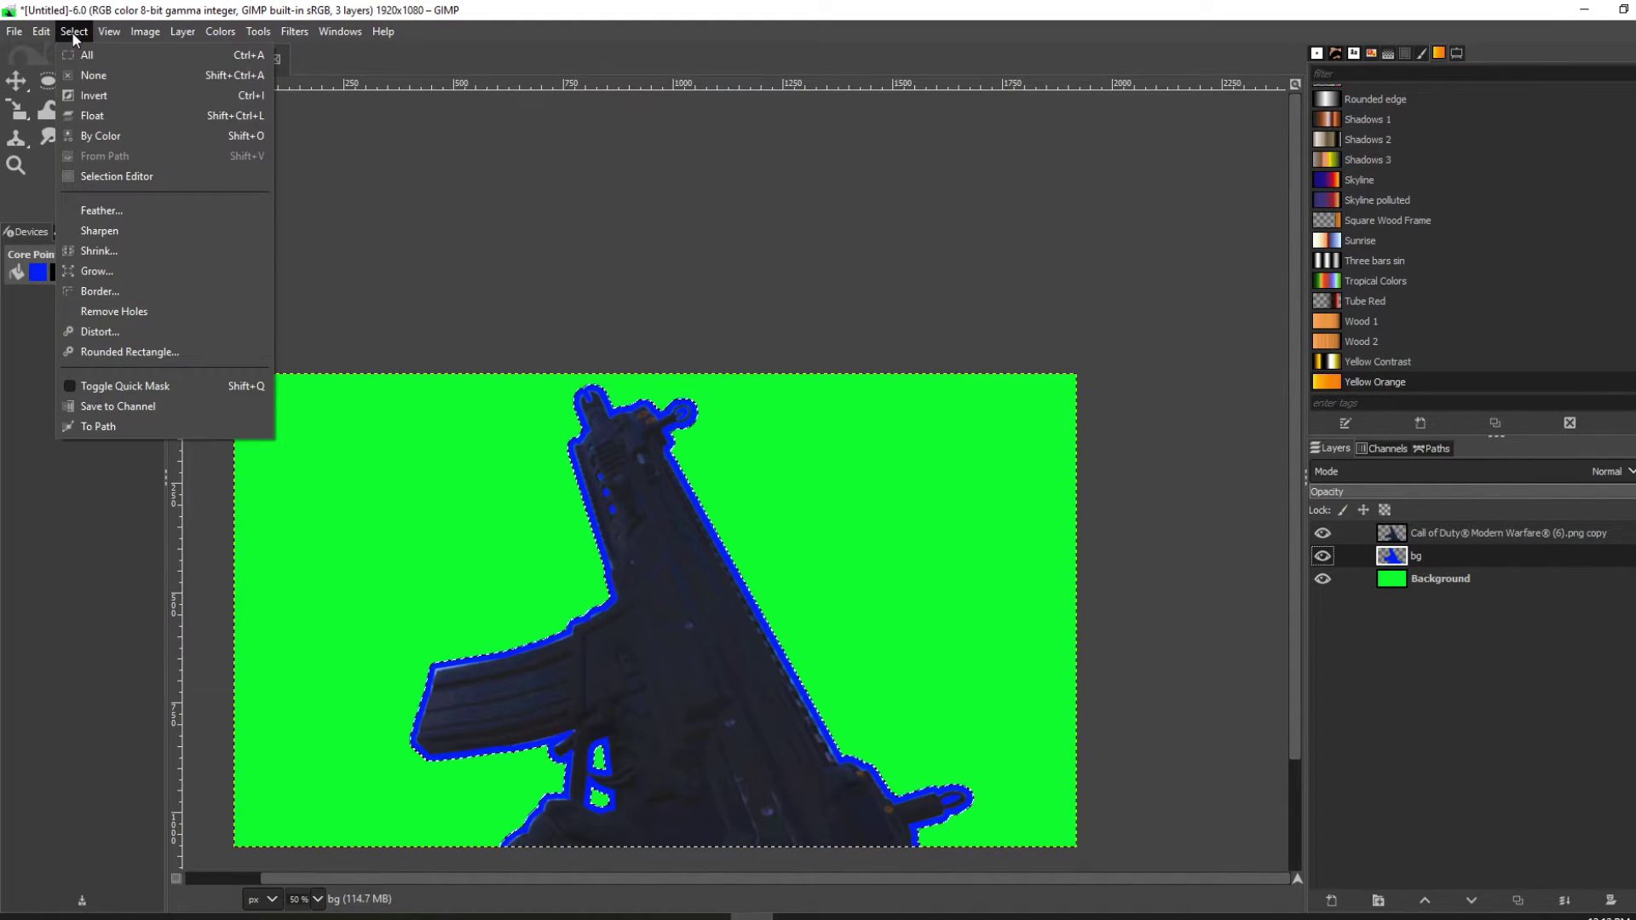
{"action": "left_click", "coordinate": [126, 75]}
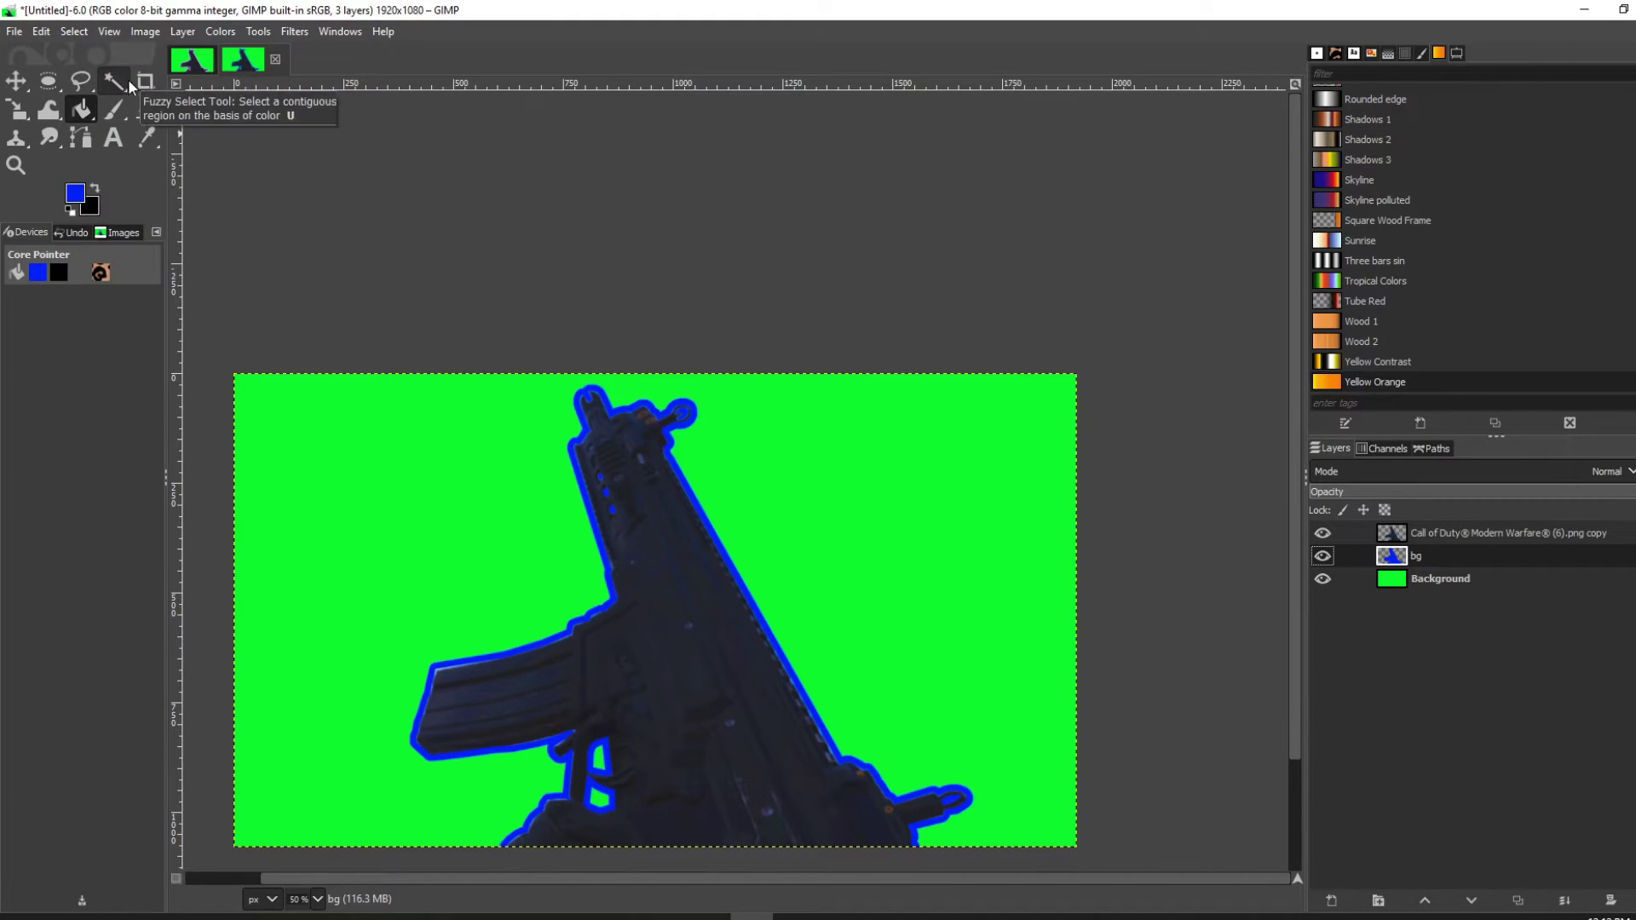
{"action": "scroll", "coordinate": [906, 597], "scroll_direction": "down", "scroll_amount": 3}
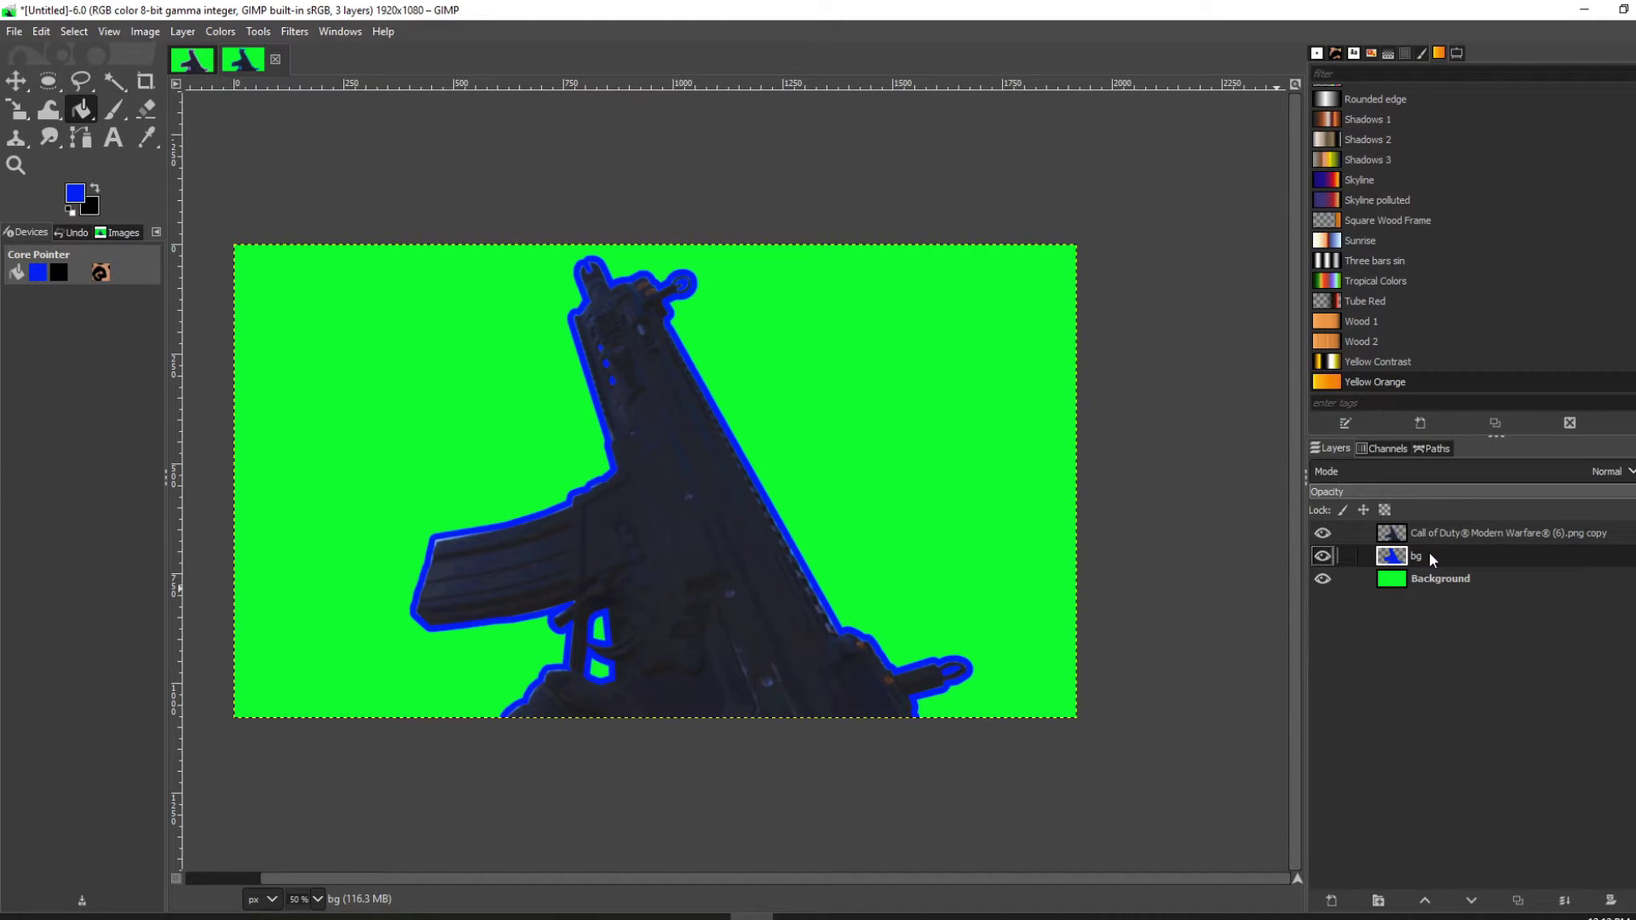
- Apply a Gaussian Blur of size 19.10 to the bg layer
{"action": "left_click", "coordinate": [295, 32]}
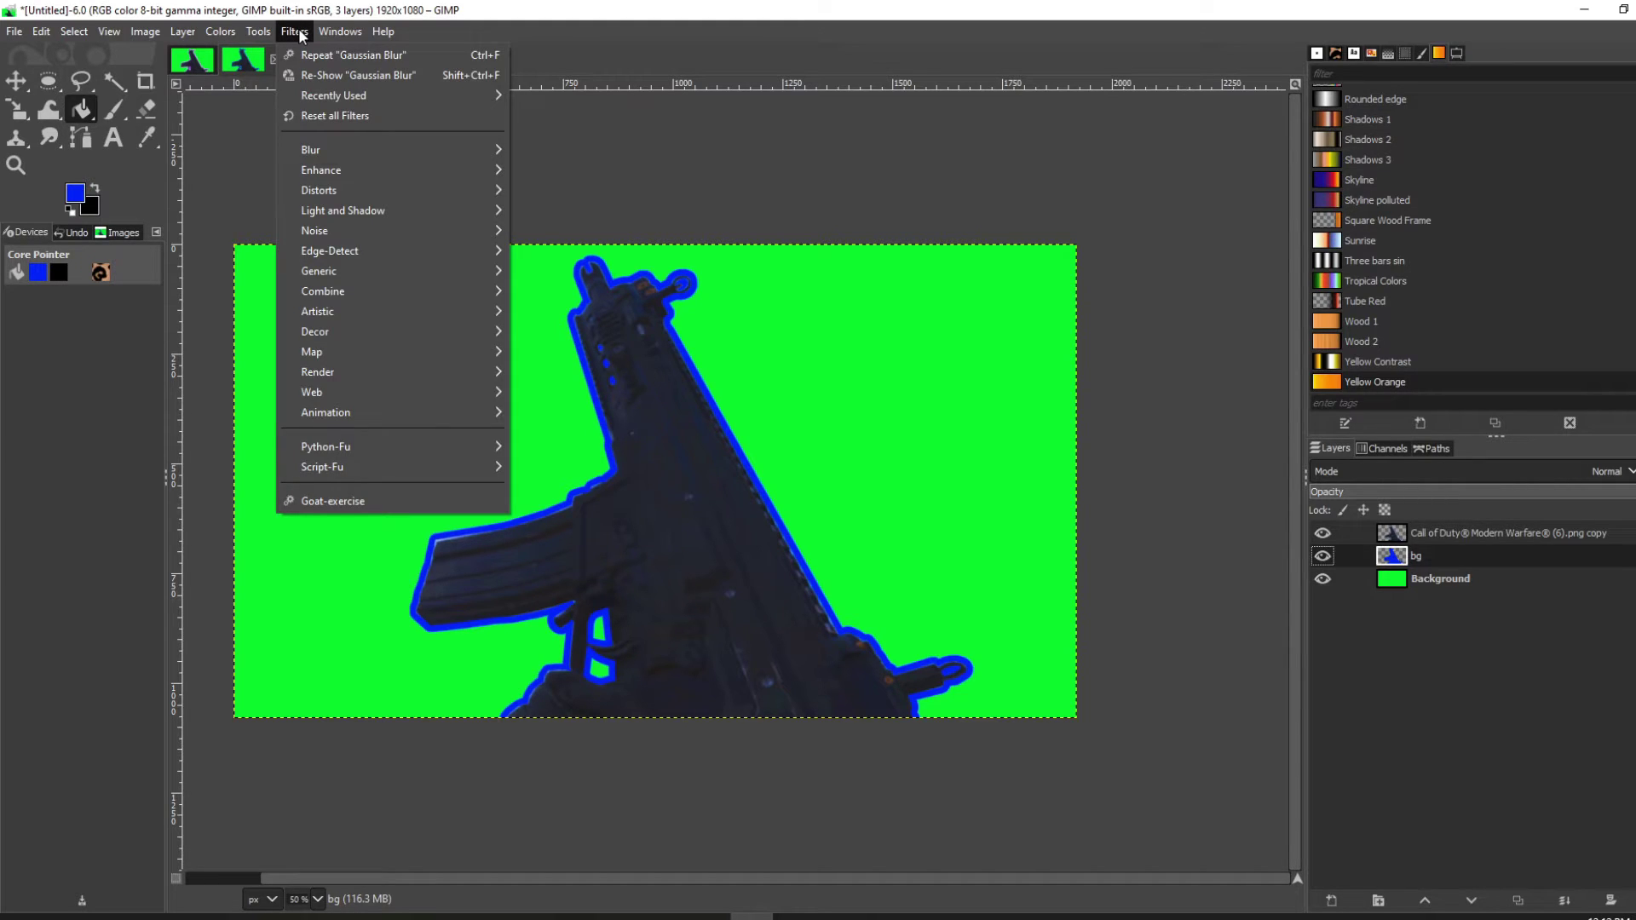
{"action": "mouse_move", "coordinate": [341, 152]}
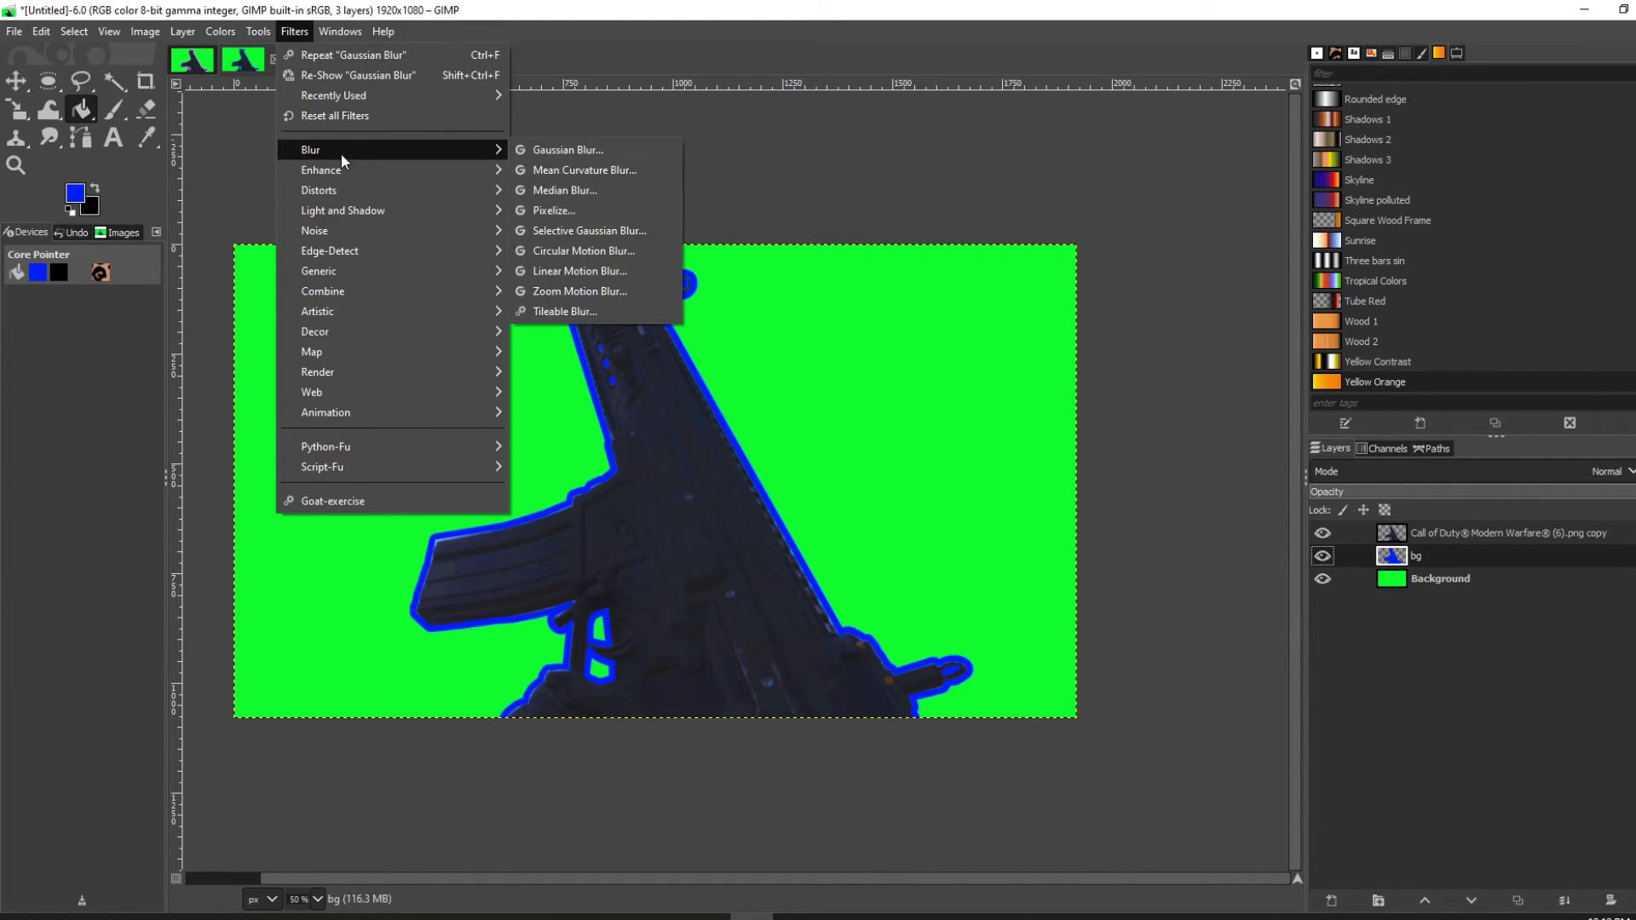
{"action": "left_click", "coordinate": [553, 151]}
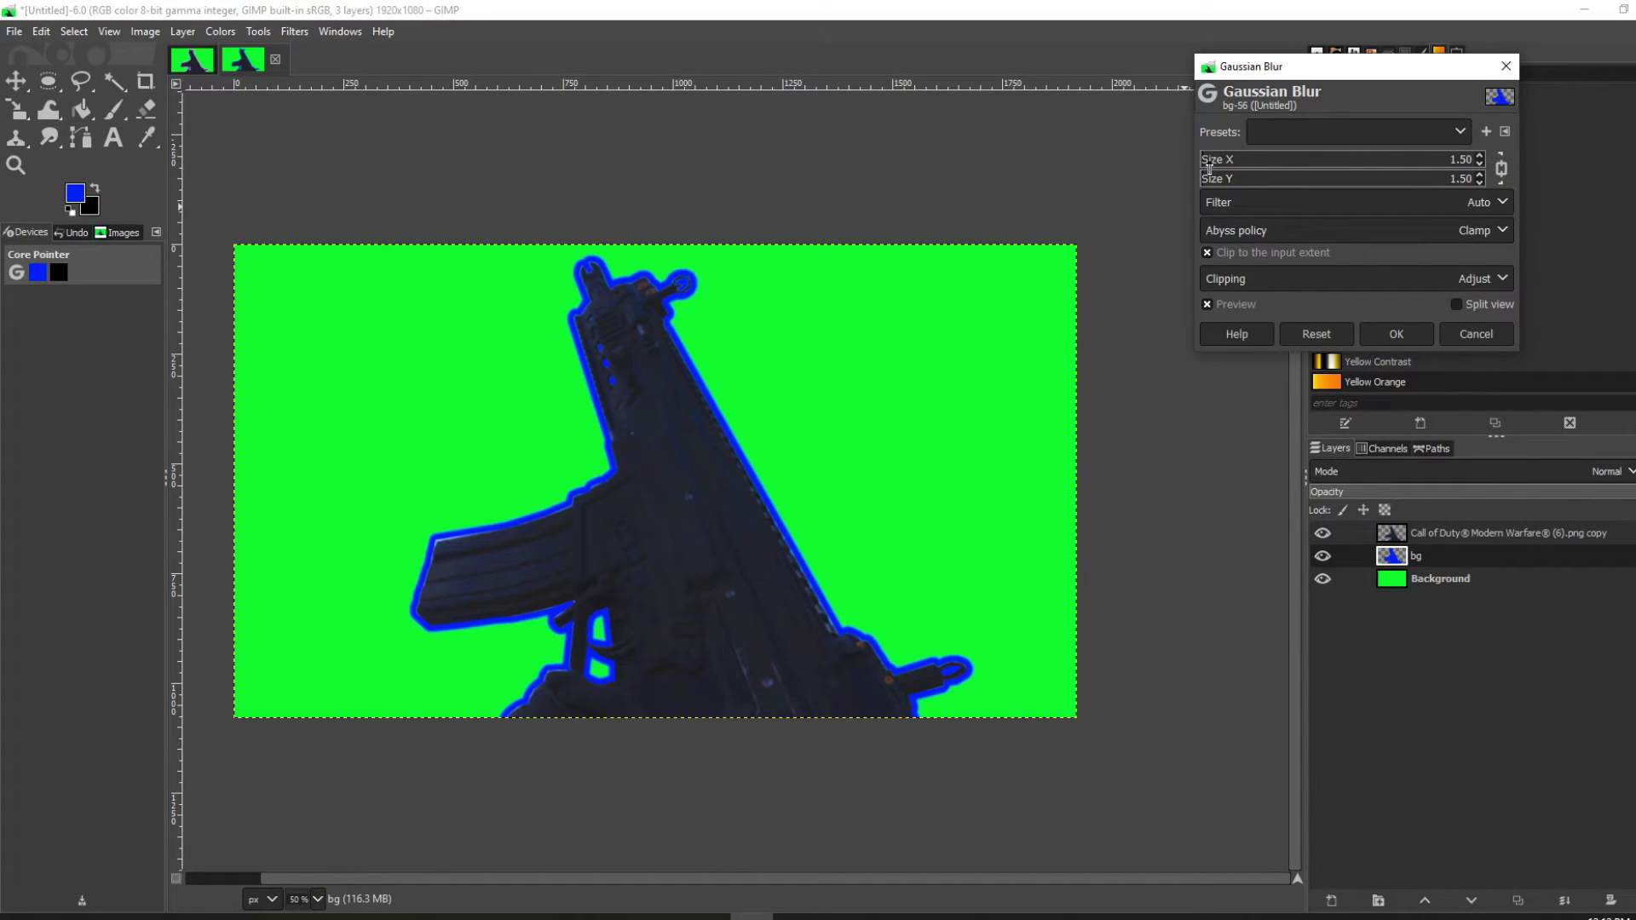
{"action": "left_click_drag", "start_coordinate": [1212, 168], "coordinate": [1280, 179]}
{"action": "mouse_move", "coordinate": [1264, 179]}
{"action": "left_mouse_down"}
{"action": "mouse_move", "coordinate": [1216, 178]}
{"action": "mouse_move", "coordinate": [1290, 178]}
{"action": "left_mouse_up"}
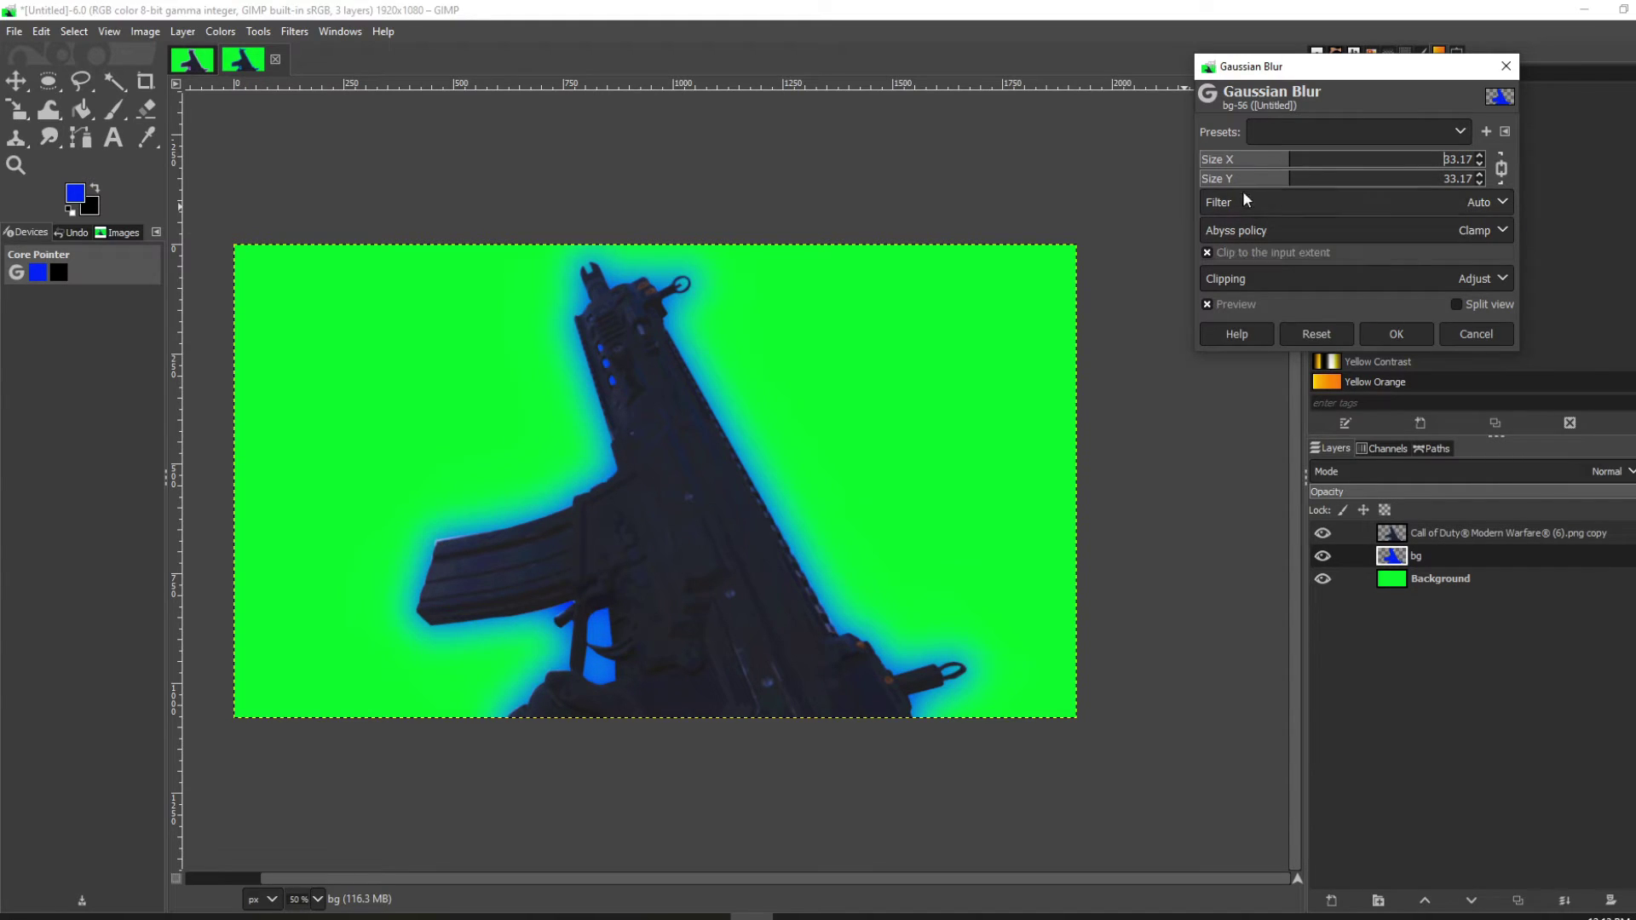
{"action": "left_click_drag", "start_coordinate": [1252, 167], "coordinate": [1251, 170]}
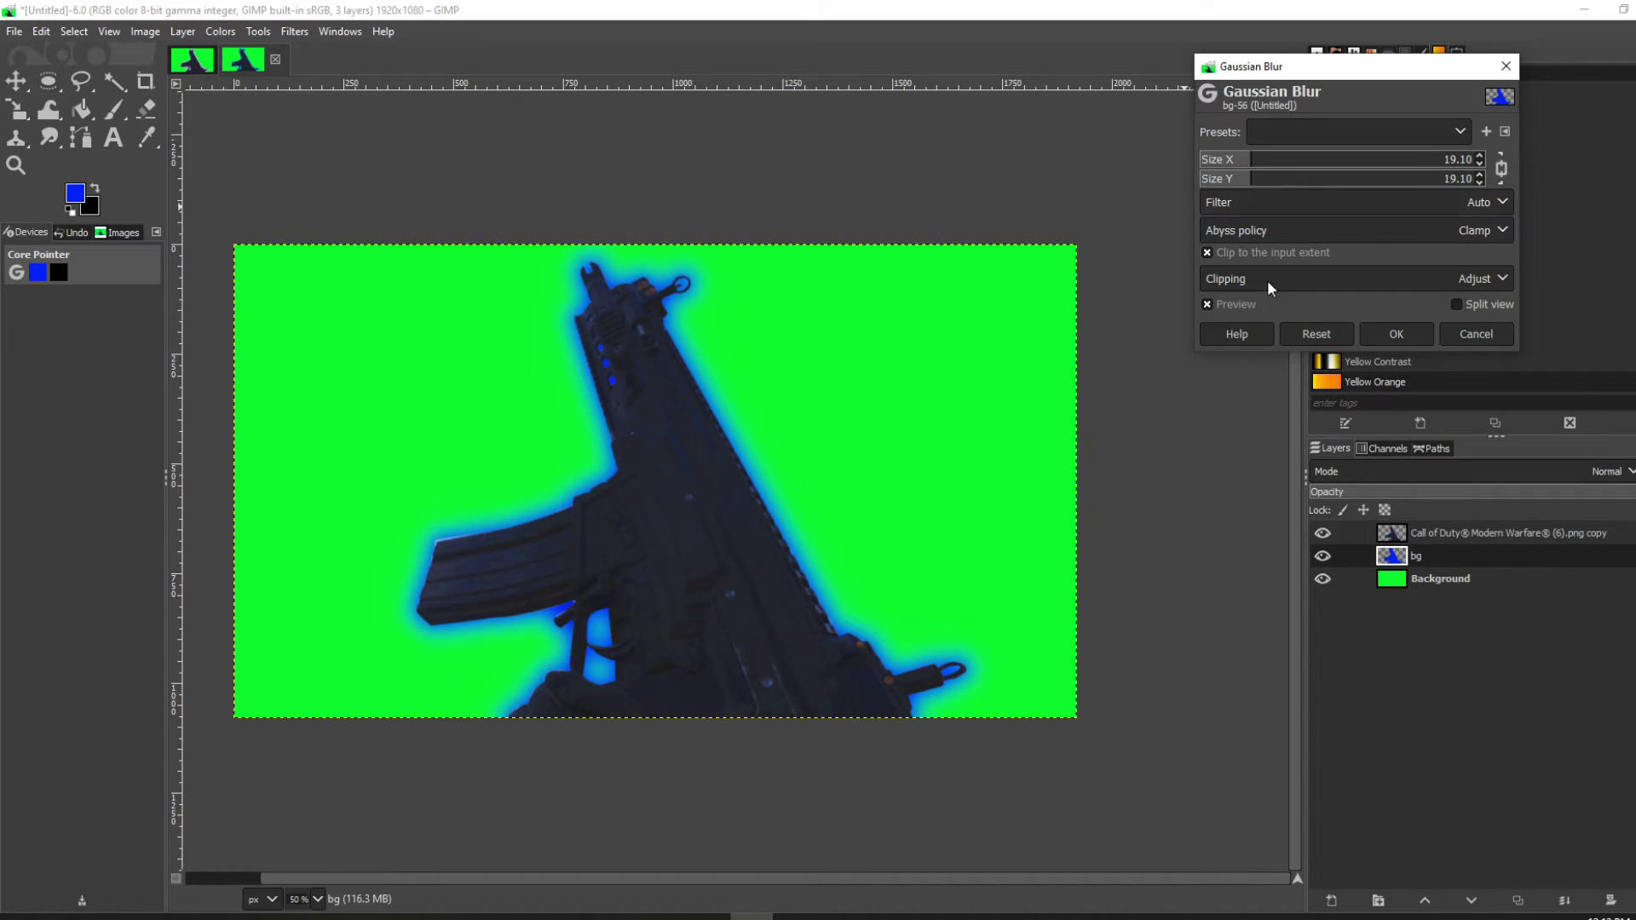
{"action": "left_click", "coordinate": [1393, 333]}
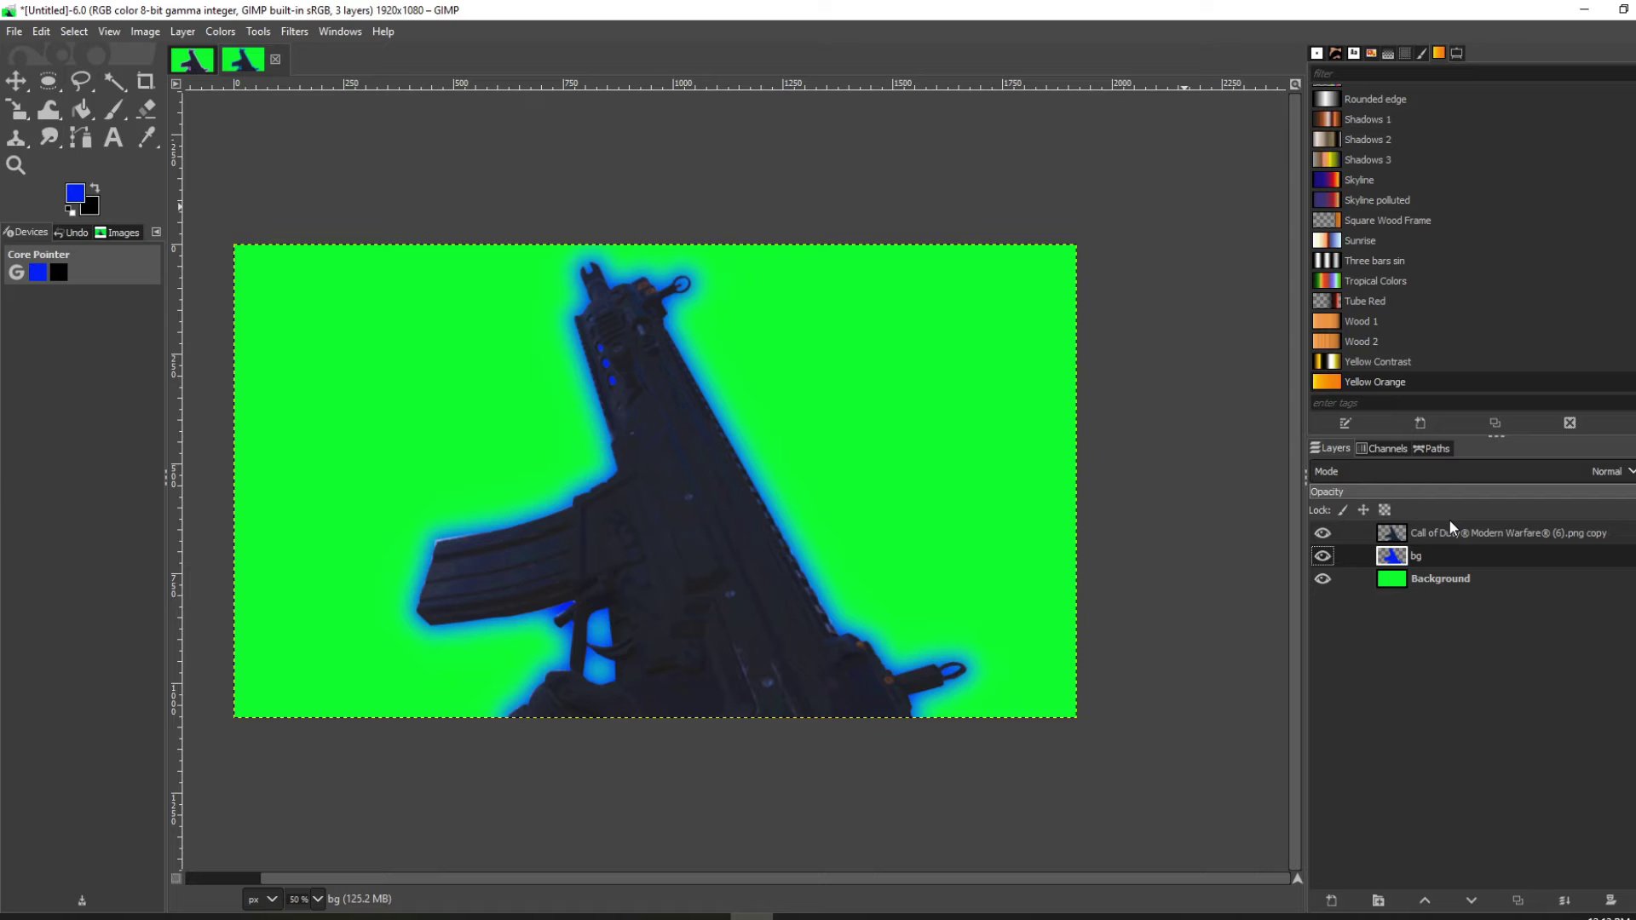
- Load the rifle copy layer's alpha as a selection and add a new transparent layer 'bg #1'
{"action": "left_click", "coordinate": [1428, 532]}
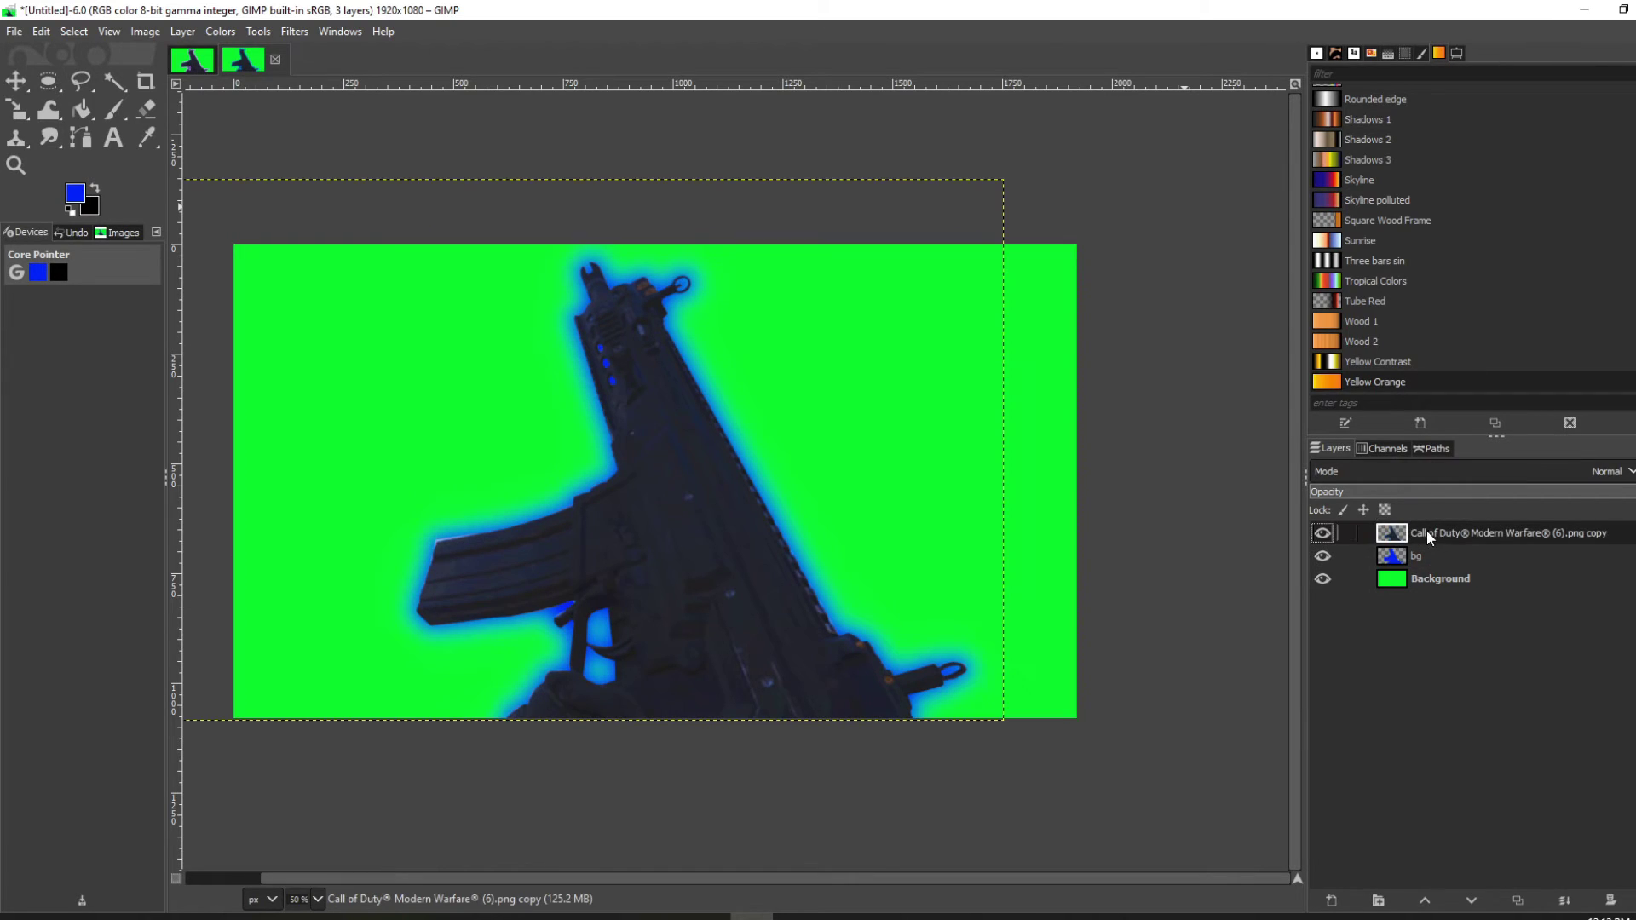
{"action": "right_click", "coordinate": [1428, 530]}
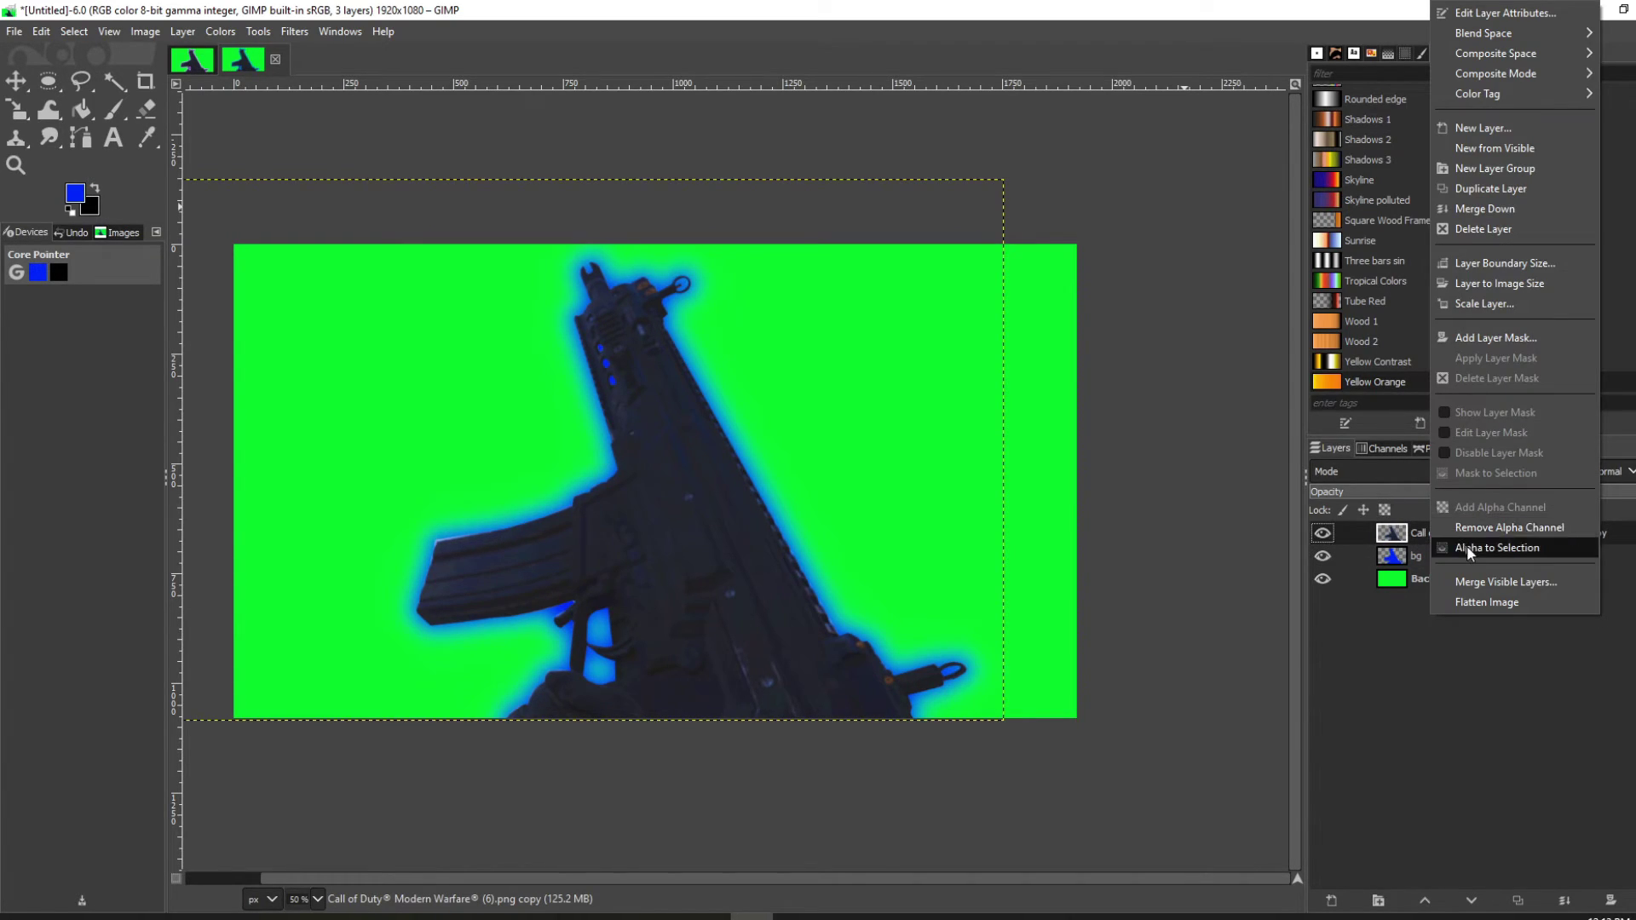
{"action": "left_click", "coordinate": [1470, 547]}
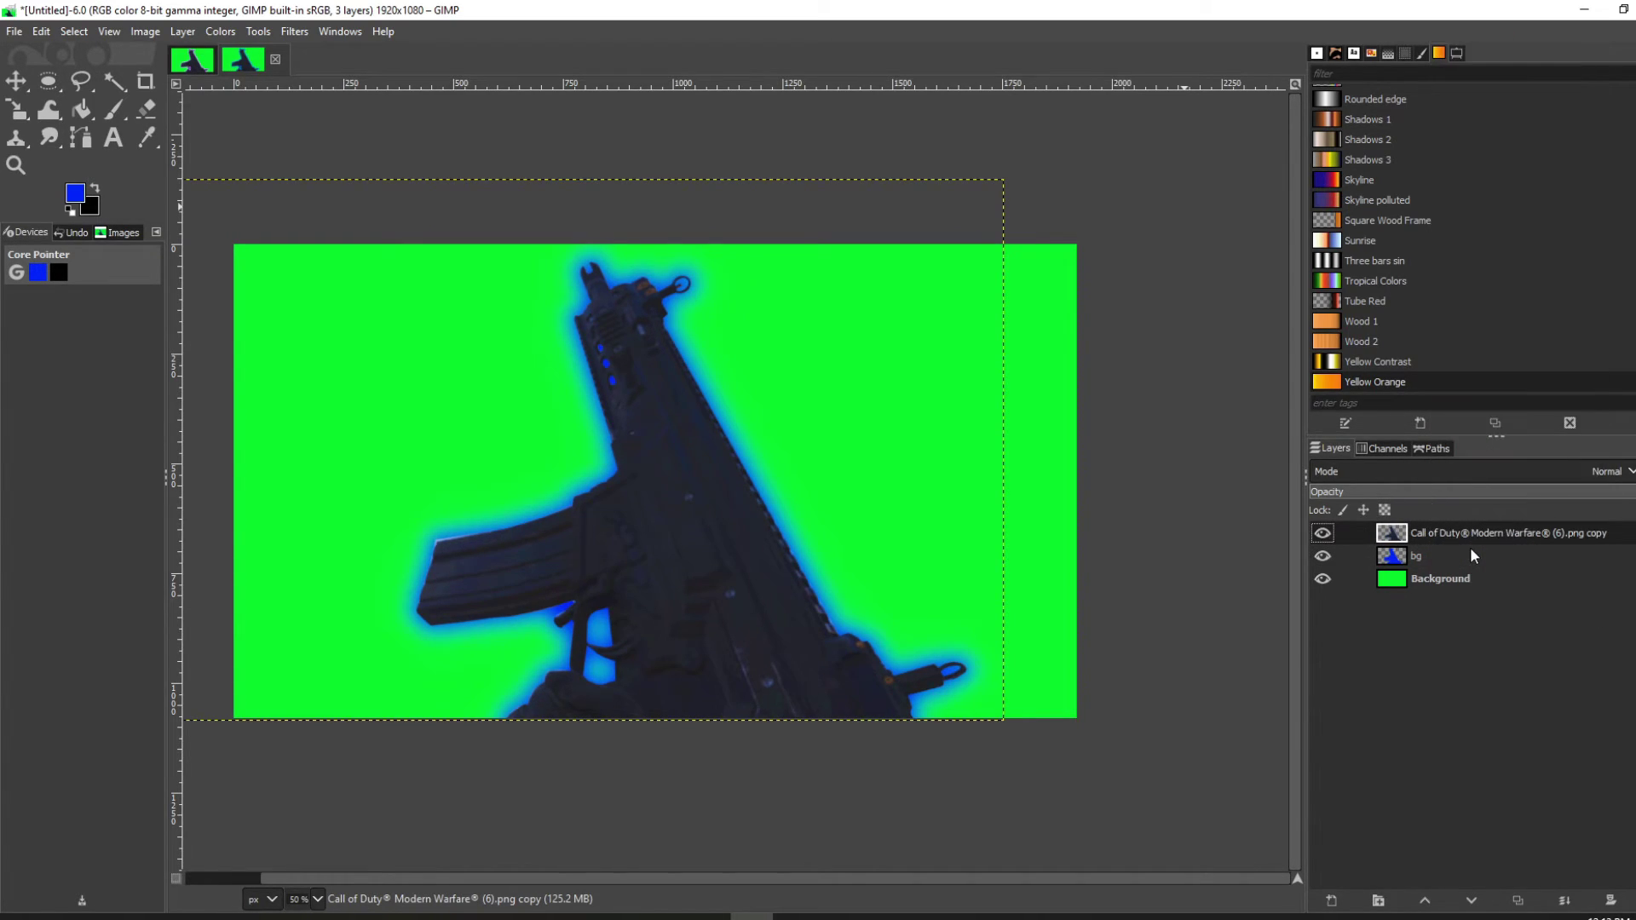
{"action": "left_click", "coordinate": [1332, 900]}
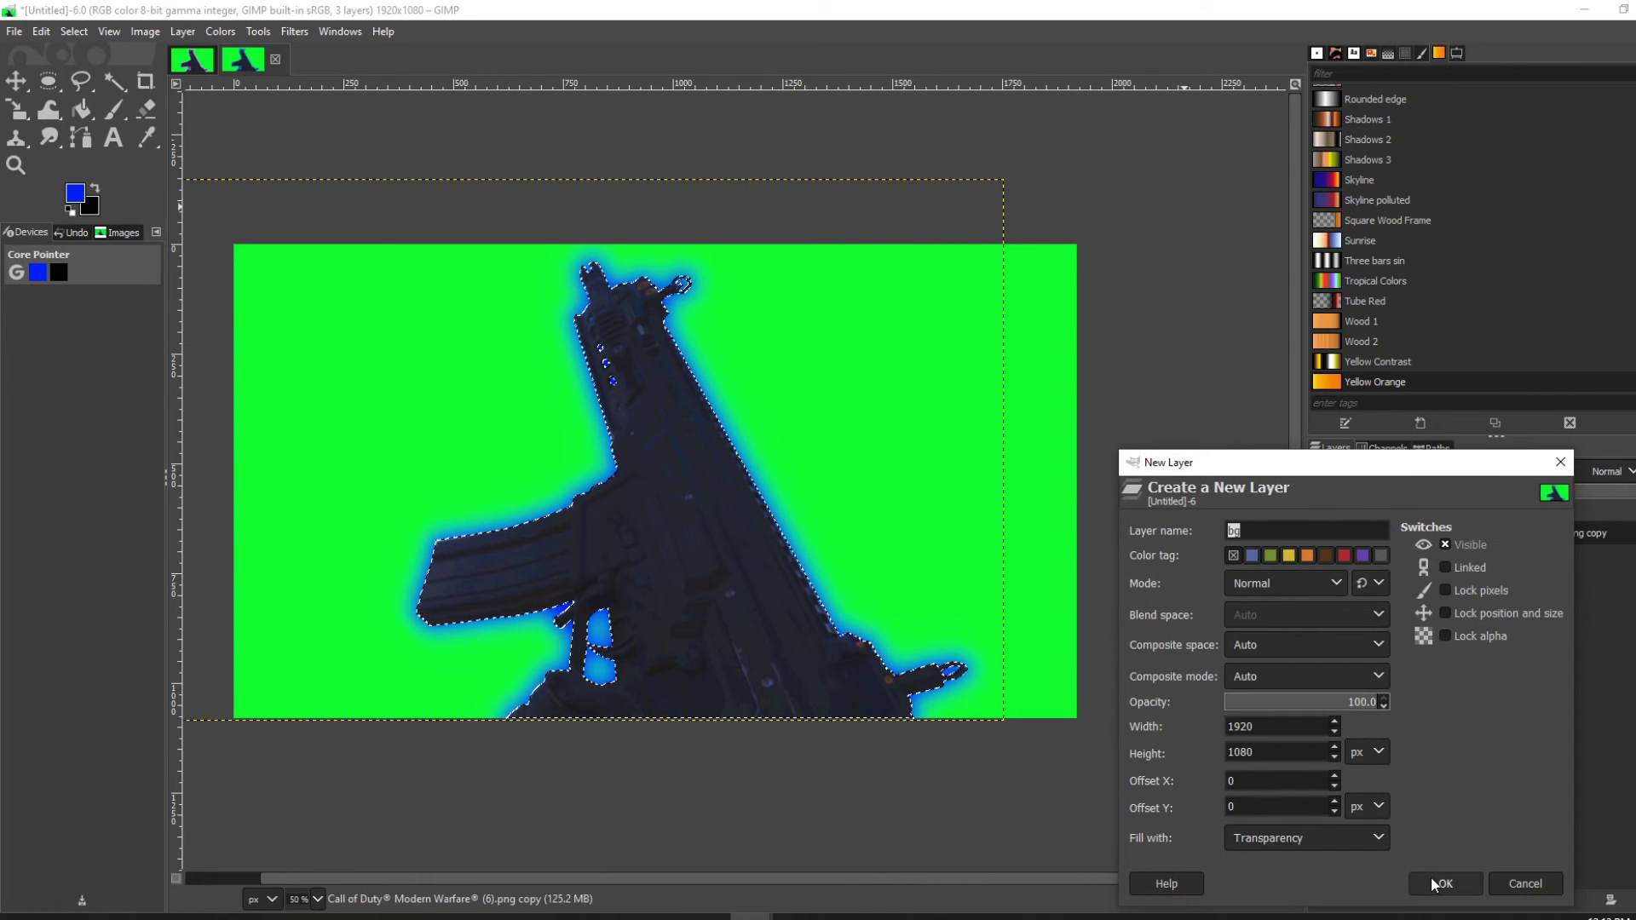
{"action": "left_click", "coordinate": [1440, 883]}
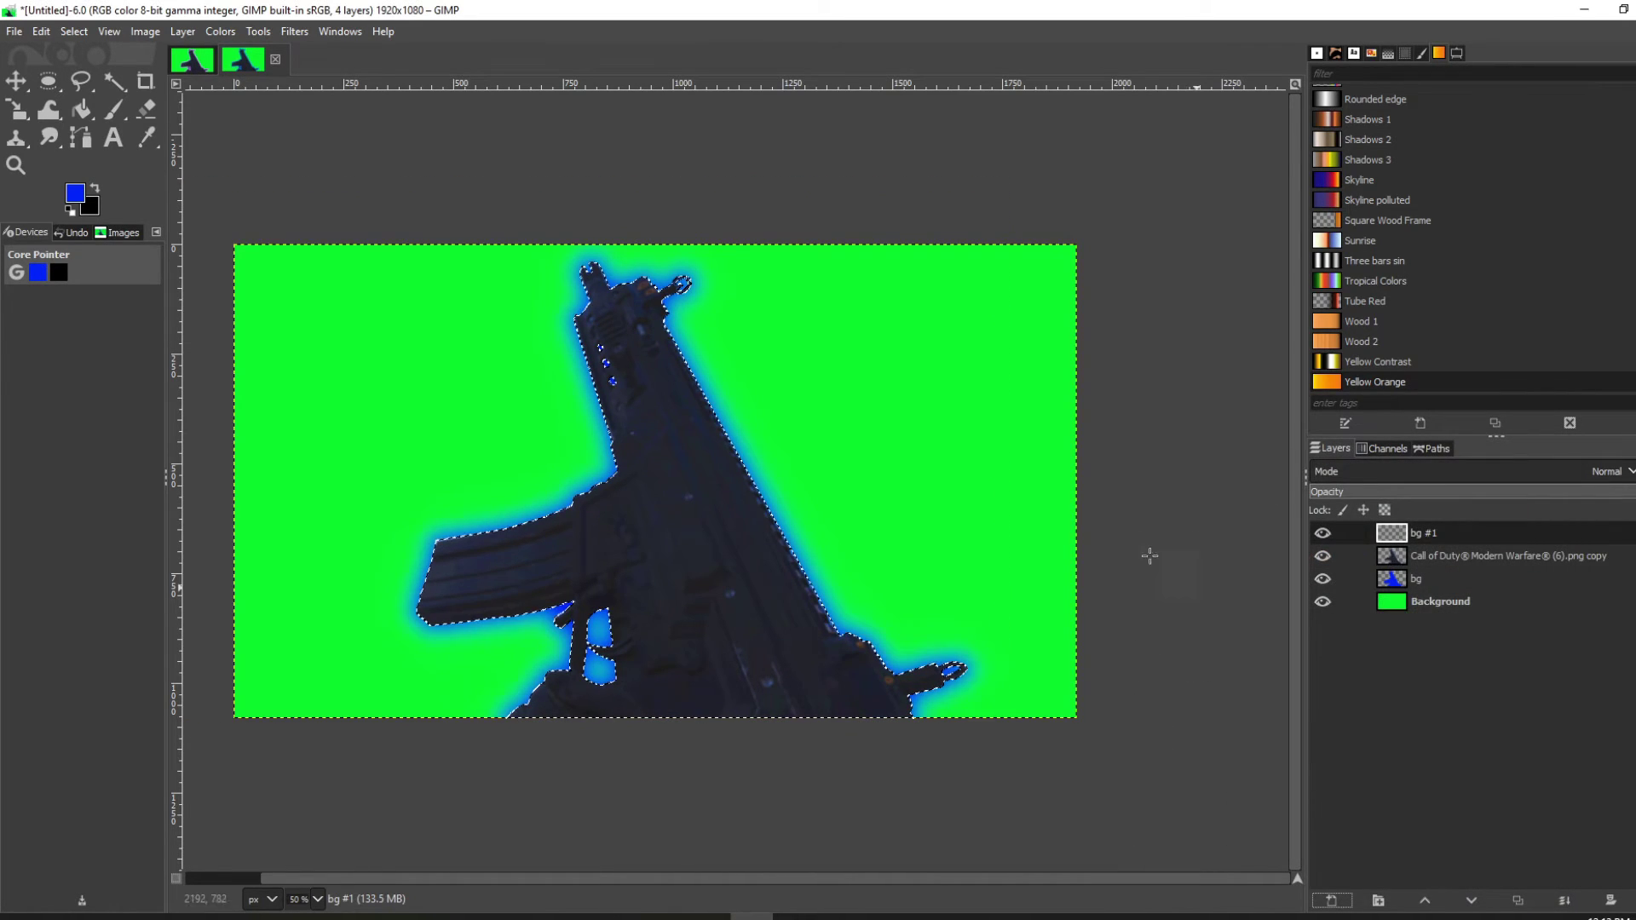
- Grow the rifle selection by 15 px
{"action": "left_click", "coordinate": [72, 30]}
{"action": "left_click", "coordinate": [109, 271]}
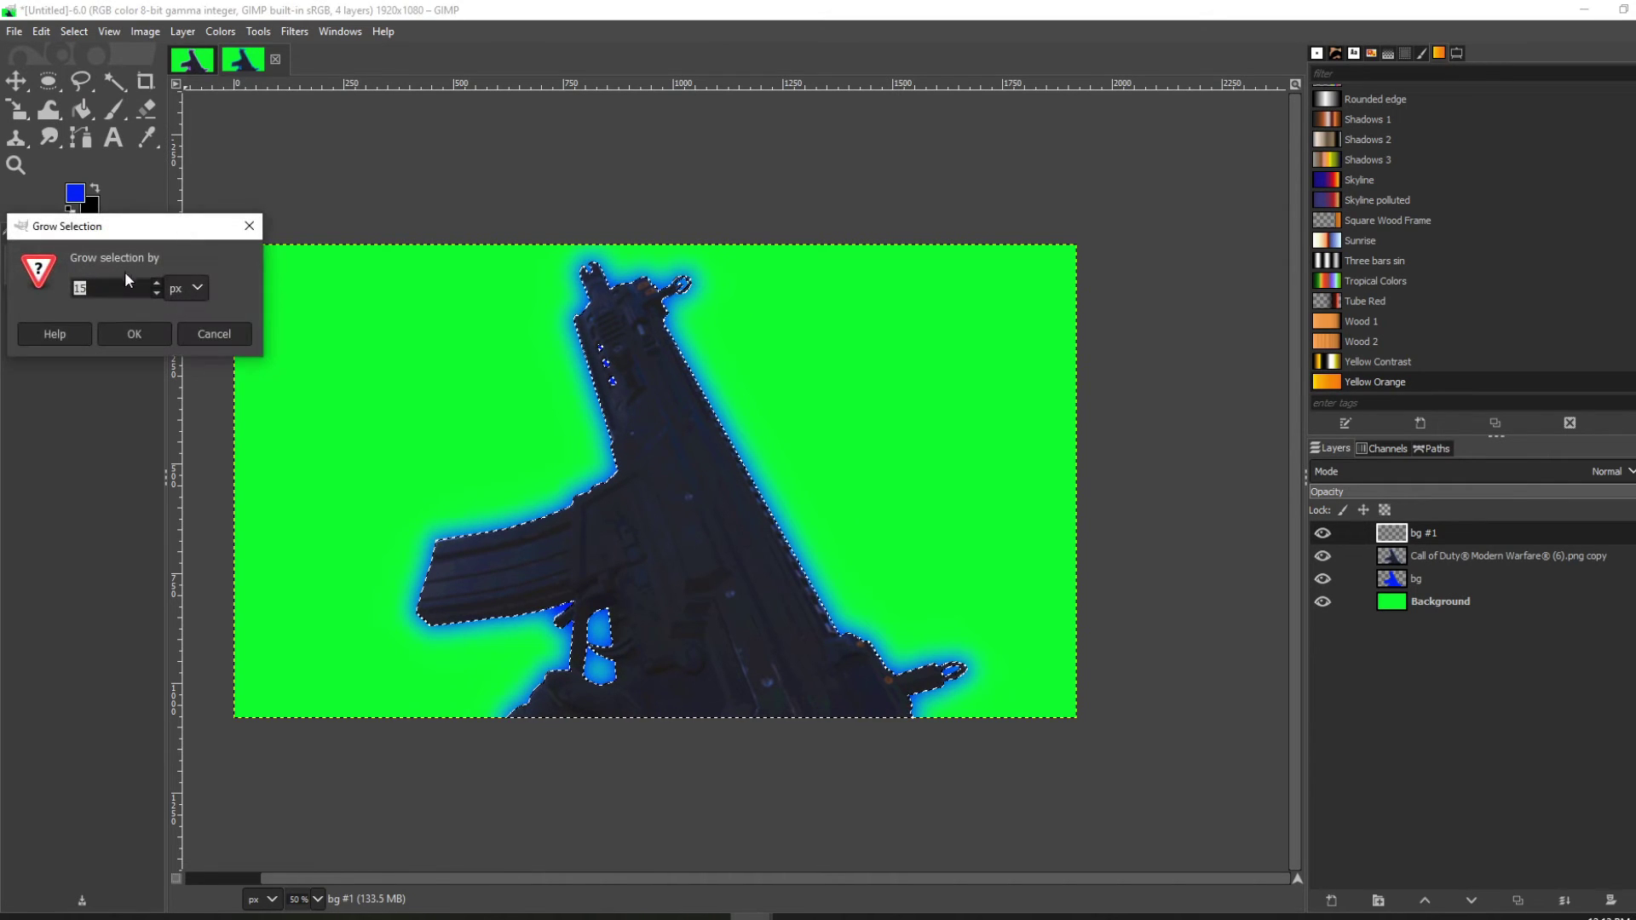
{"action": "left_click", "coordinate": [158, 332]}
{"action": "left_click", "coordinate": [82, 111]}
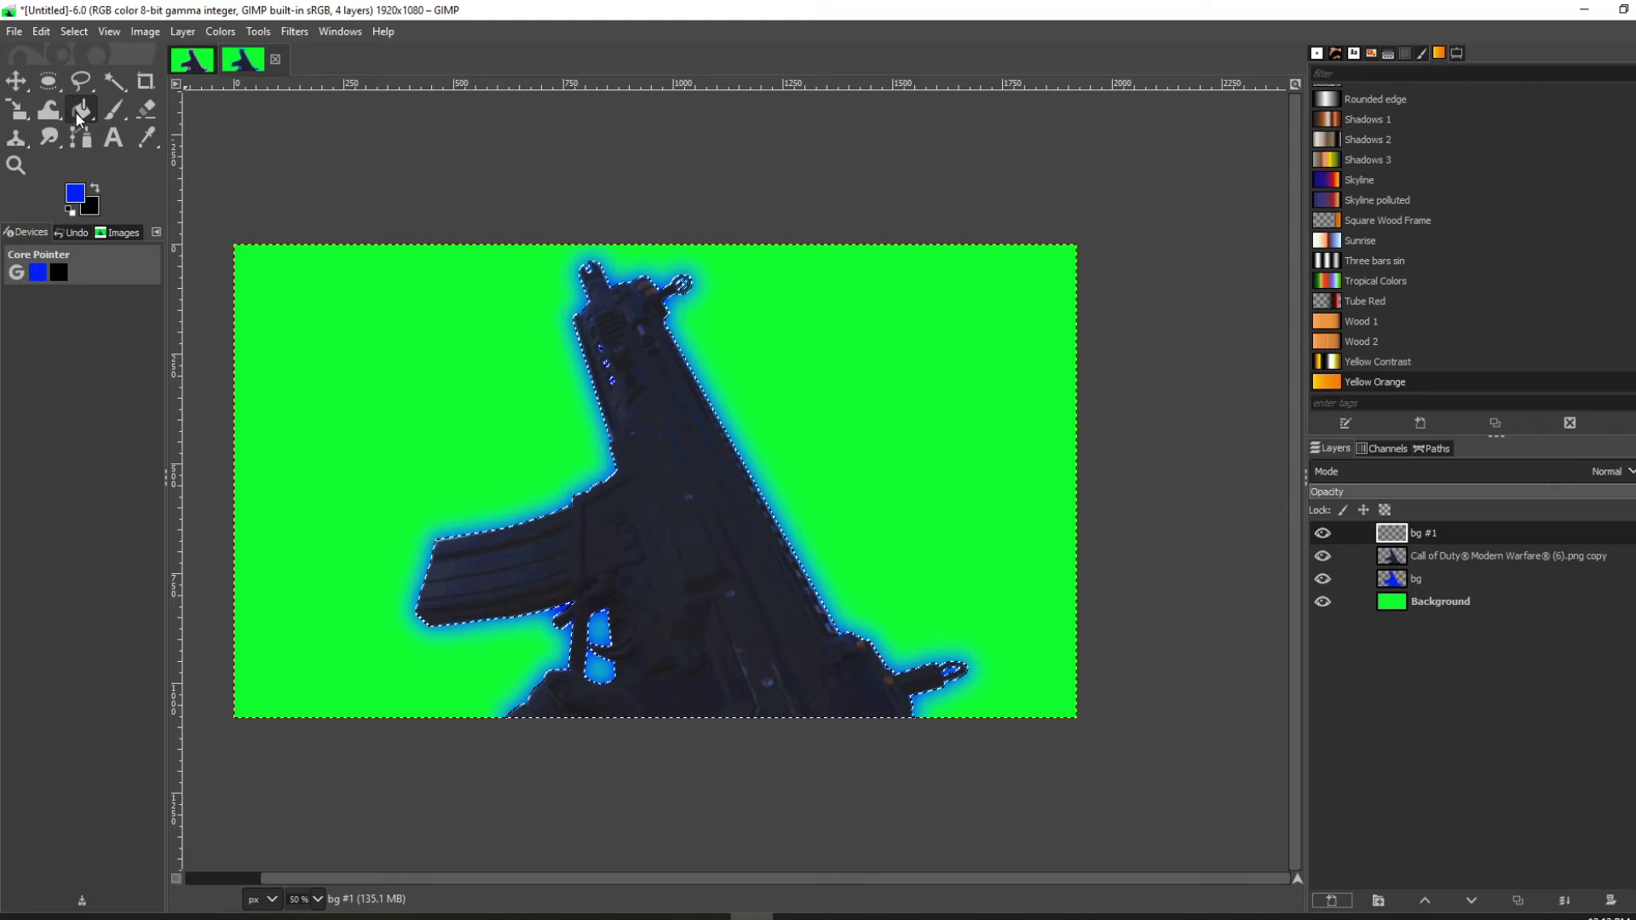
- Set the foreground to white ffffff and bucket-fill the grown selection on bg #1
{"action": "left_click", "coordinate": [76, 192]}
{"action": "left_click_drag", "start_coordinate": [992, 292], "coordinate": [914, 122]}
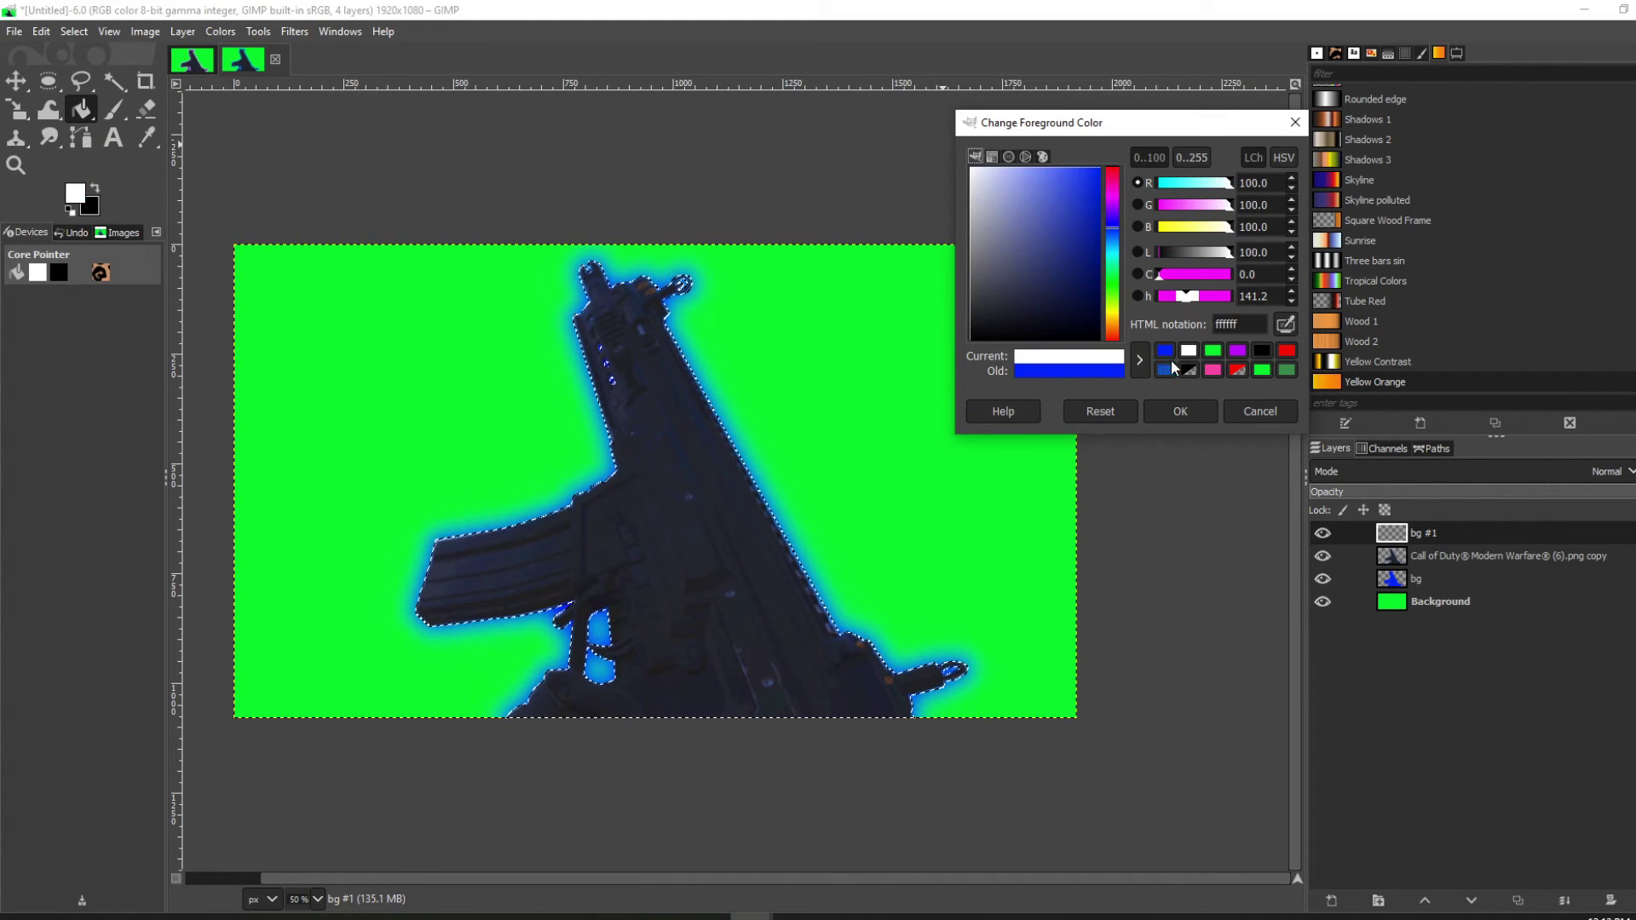
{"action": "left_click", "coordinate": [1173, 412]}
{"action": "left_click", "coordinate": [695, 482]}
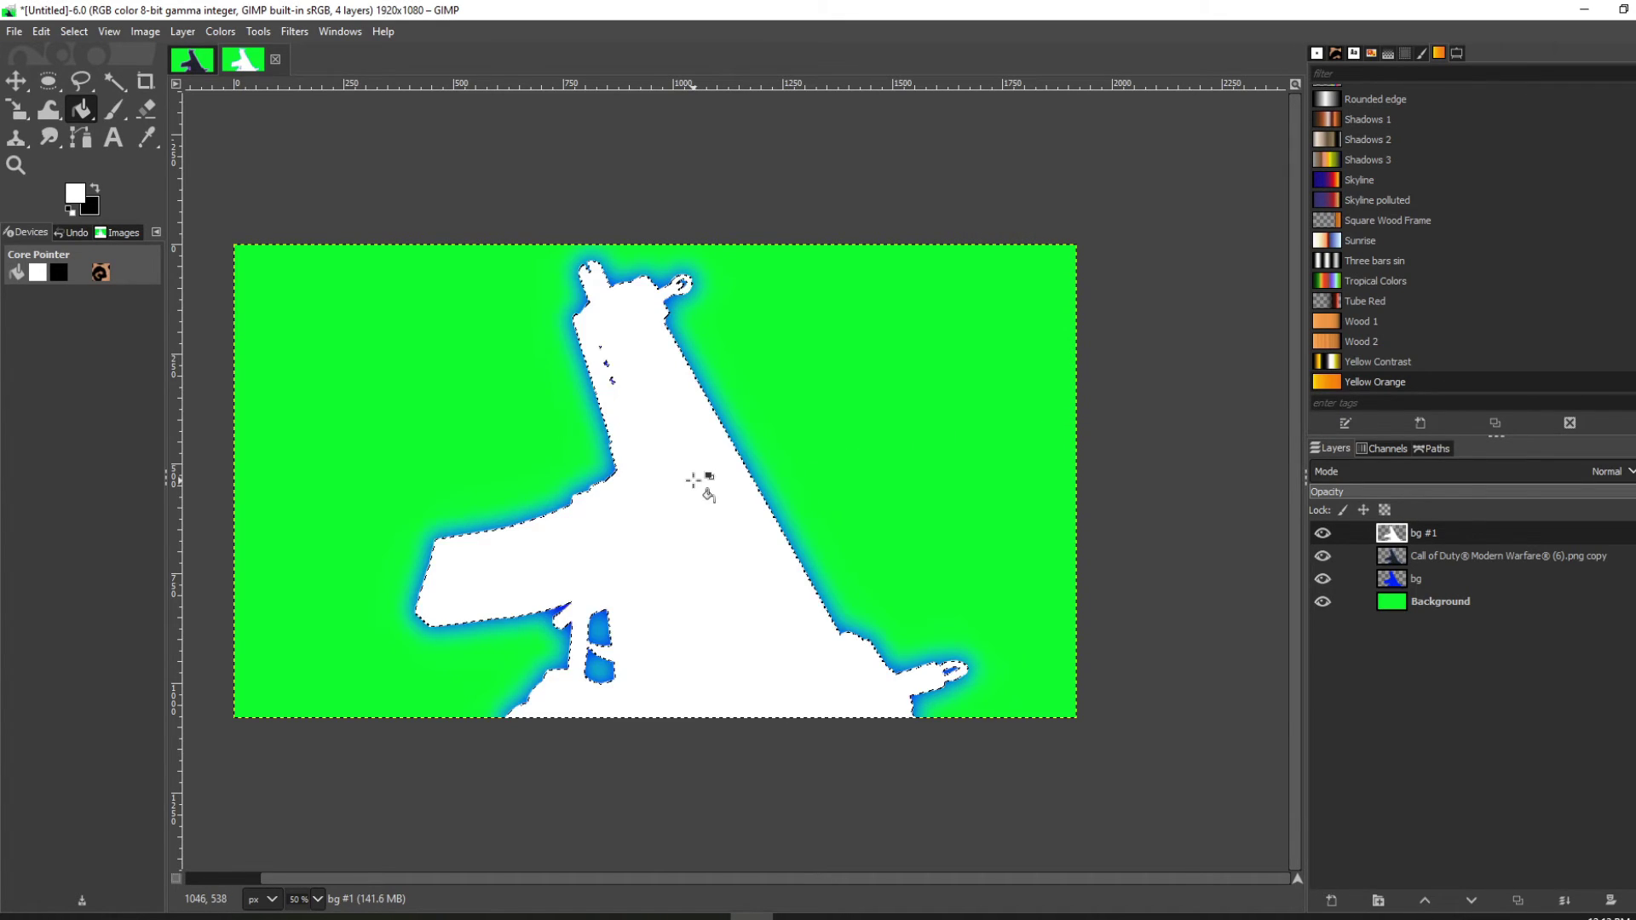
- Move the bg #1 layer beneath the rifle copy layer
{"action": "left_click_drag", "start_coordinate": [1435, 534], "coordinate": [1446, 566]}
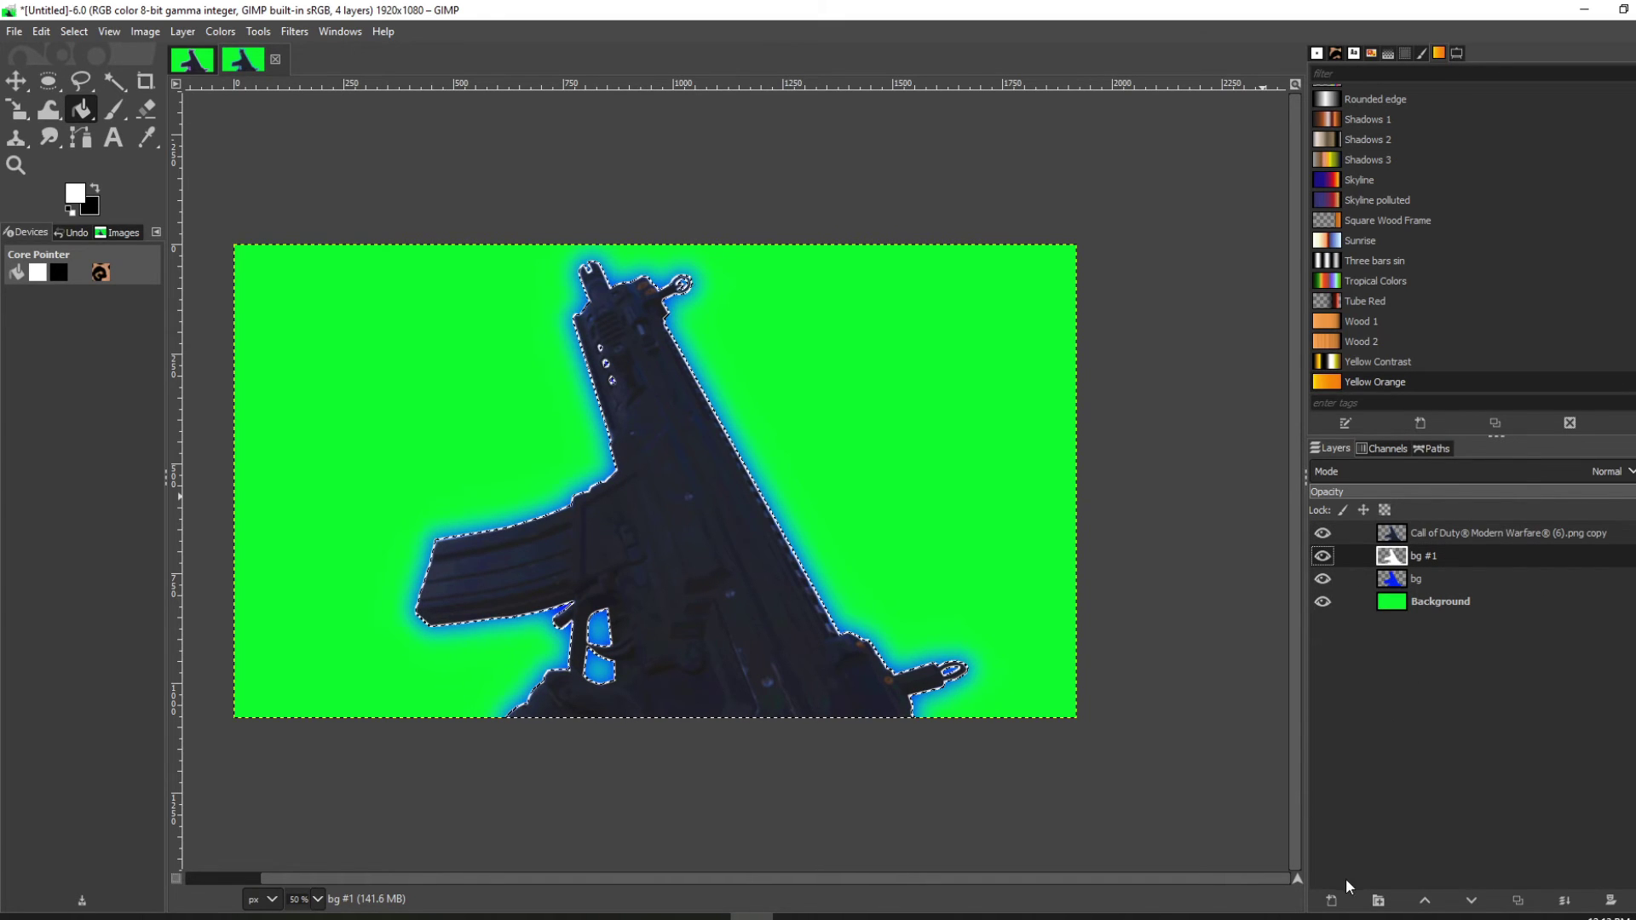
{"action": "left_click", "coordinate": [1332, 896]}
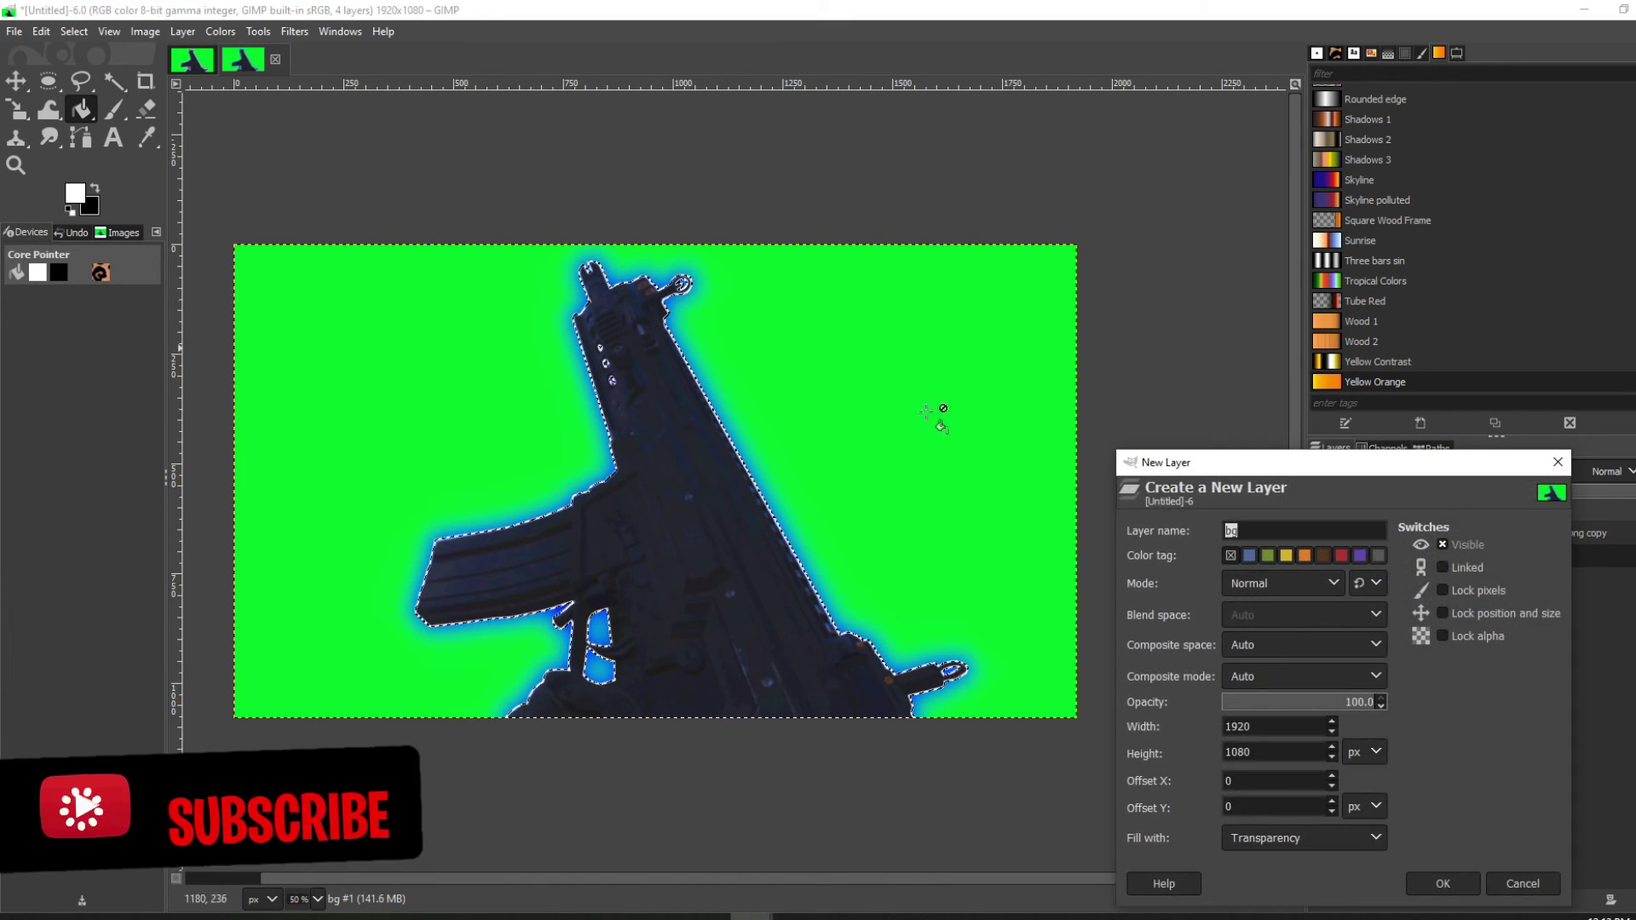
{"action": "left_click", "coordinate": [1523, 883]}
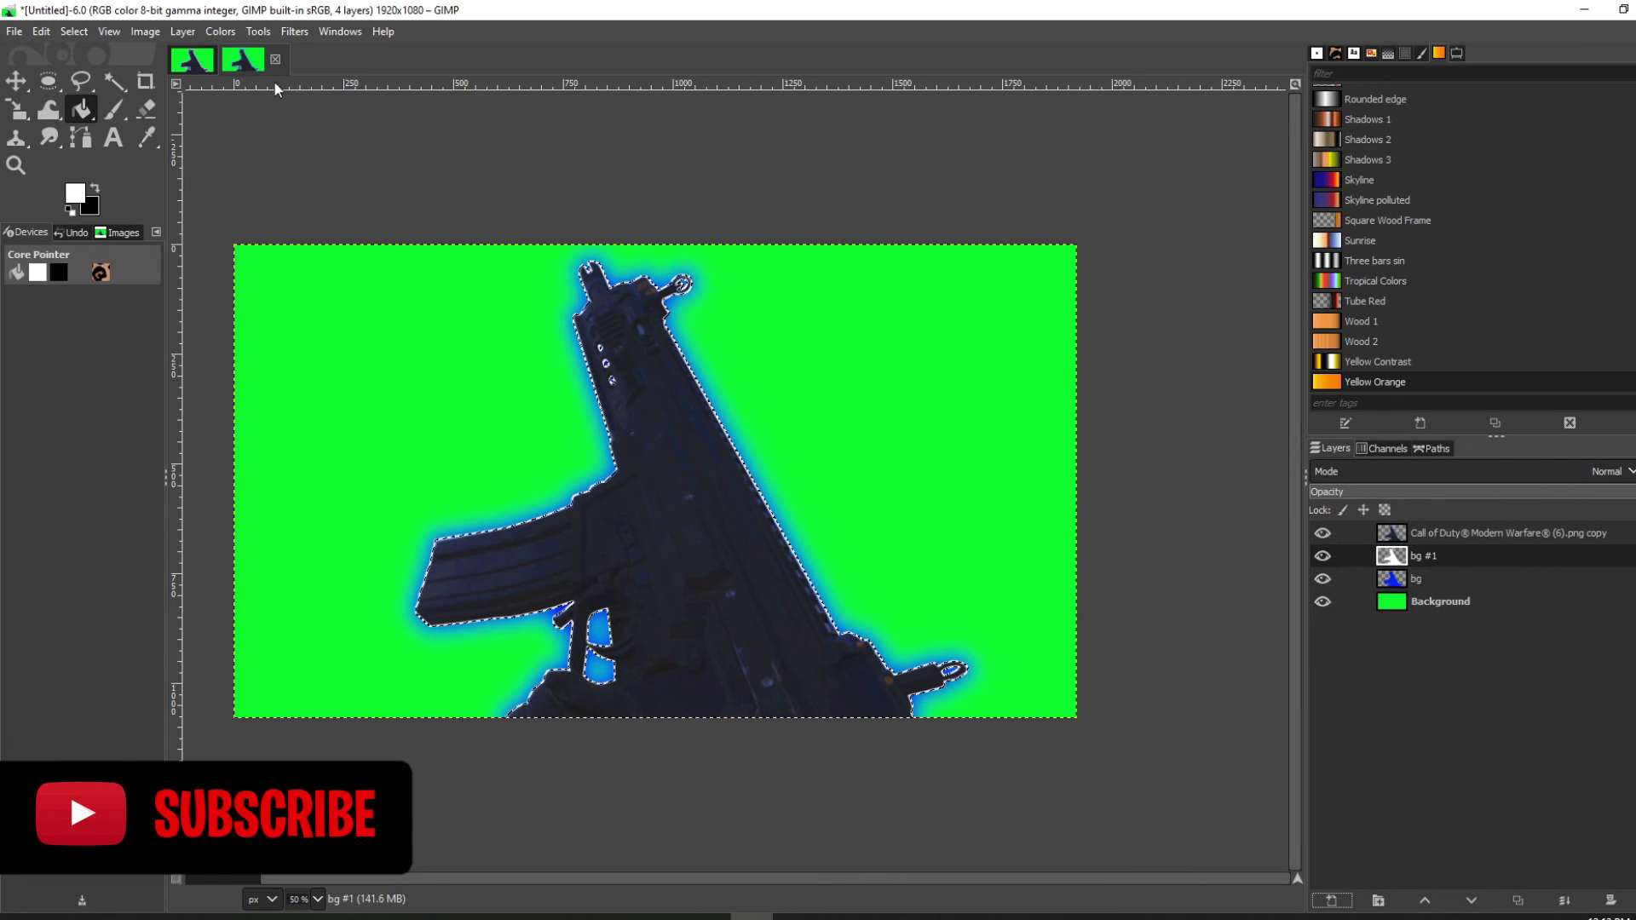
{"action": "left_click", "coordinate": [90, 33]}
- Remove the selection with Select > None and reactivate the rifle copy layer
{"action": "left_click", "coordinate": [90, 72]}
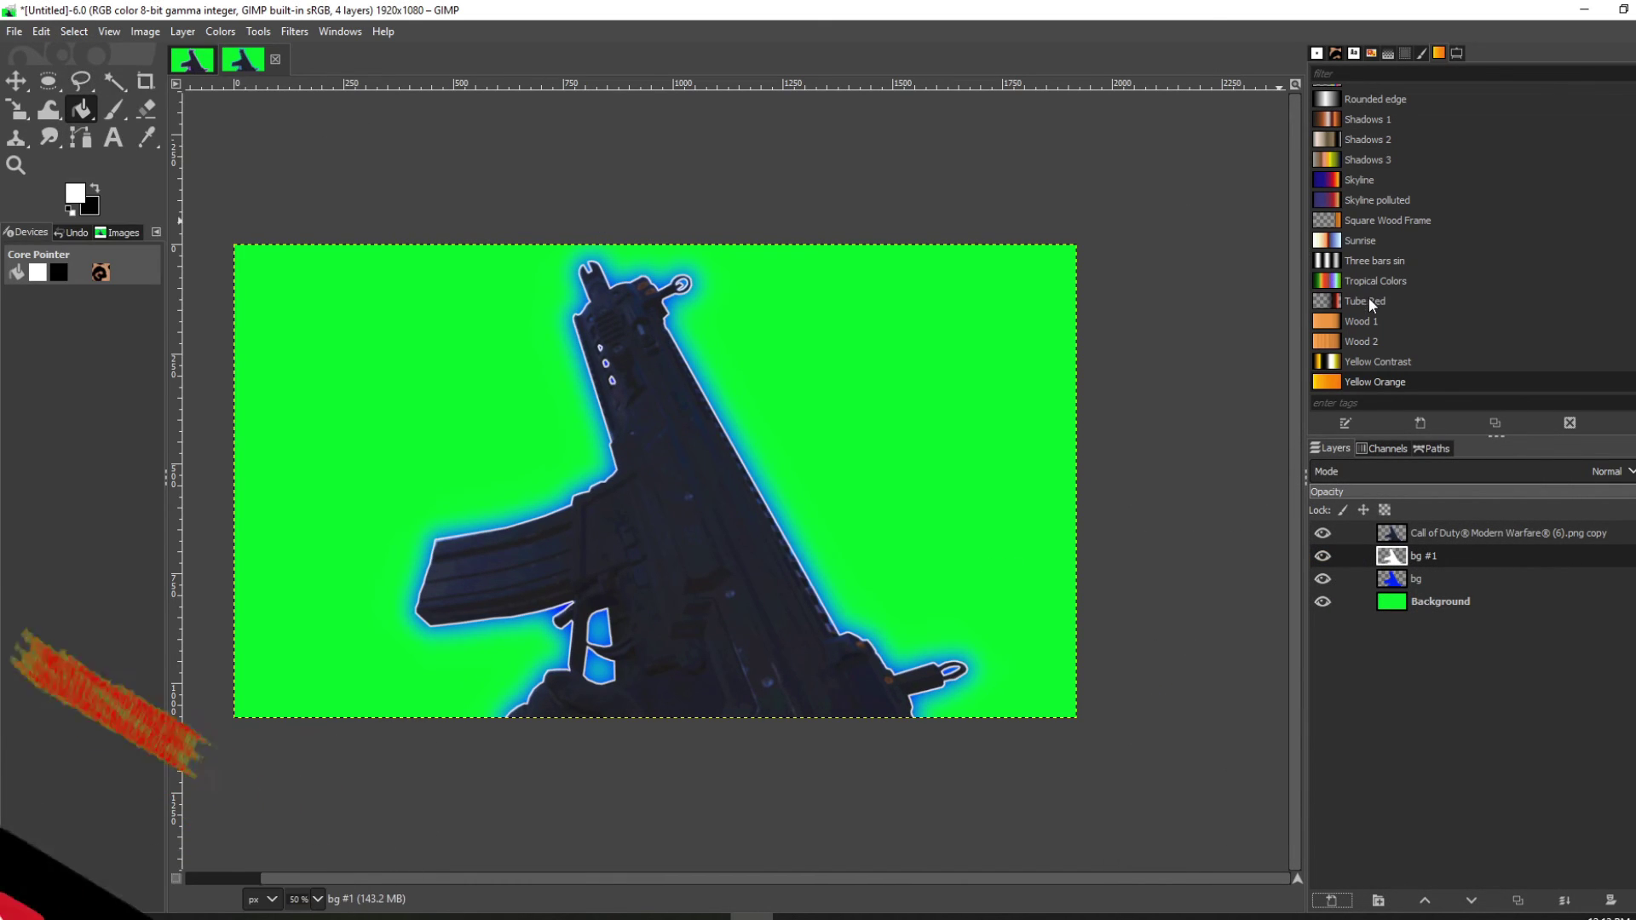
{"action": "left_click", "coordinate": [1452, 537]}
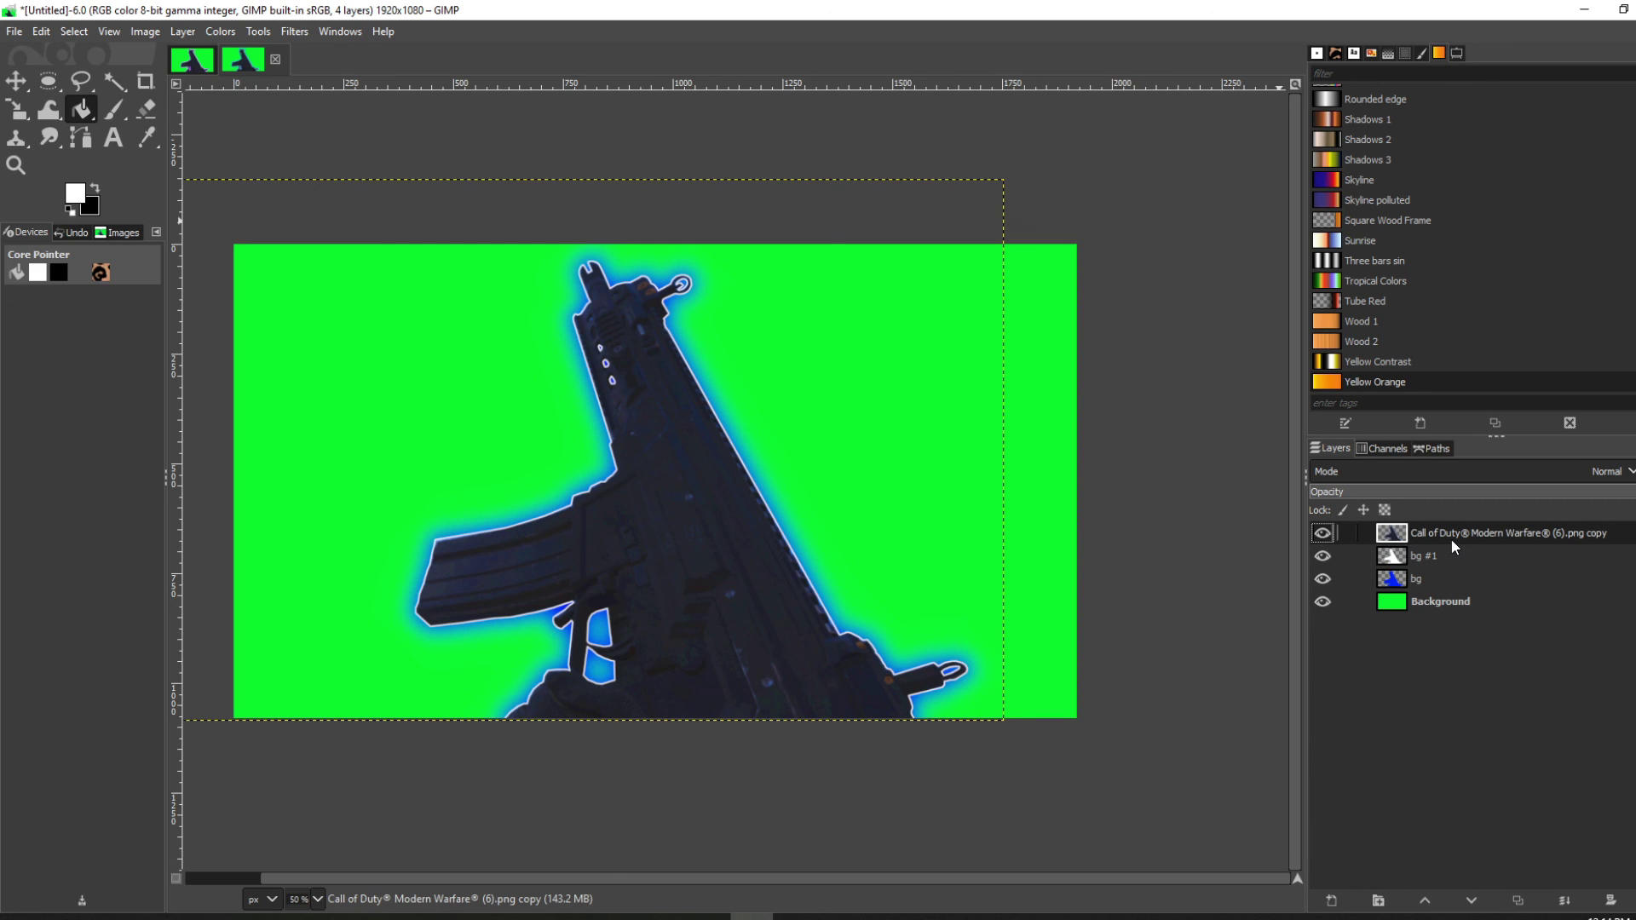